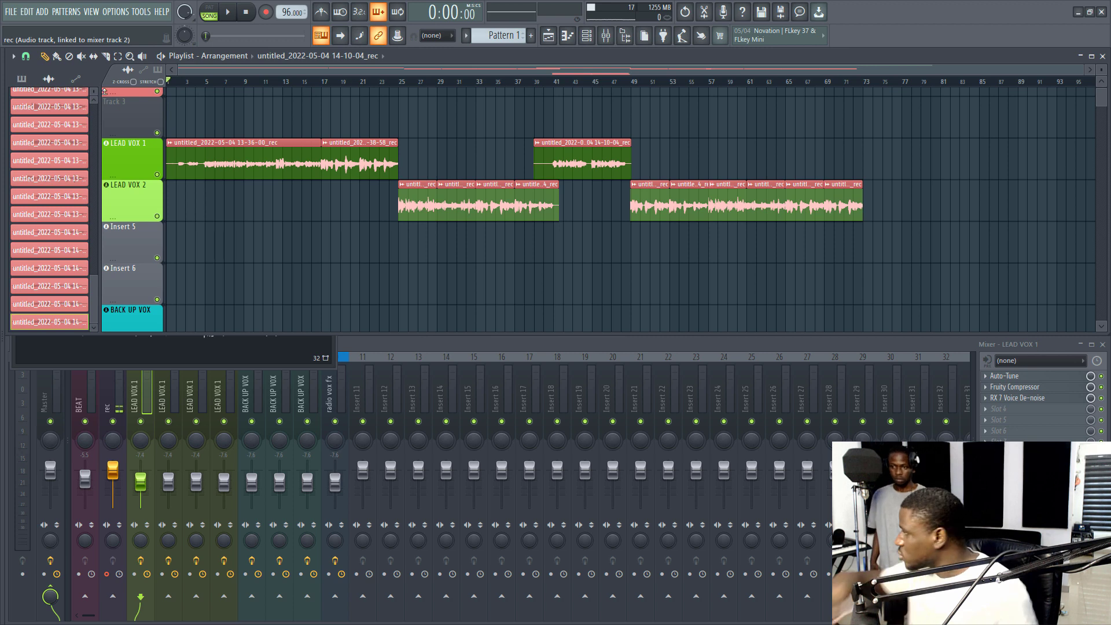
Record a full backup vocal take on the rec track from the start of the song to about bar 73.
key("space")
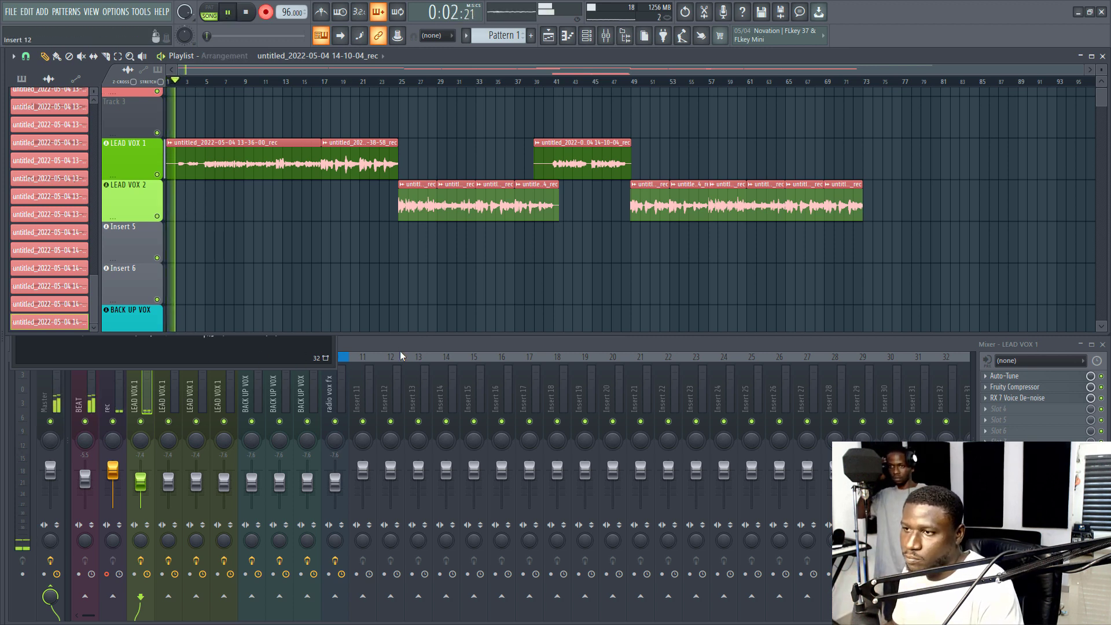
scroll(260, 185, "up", 2)
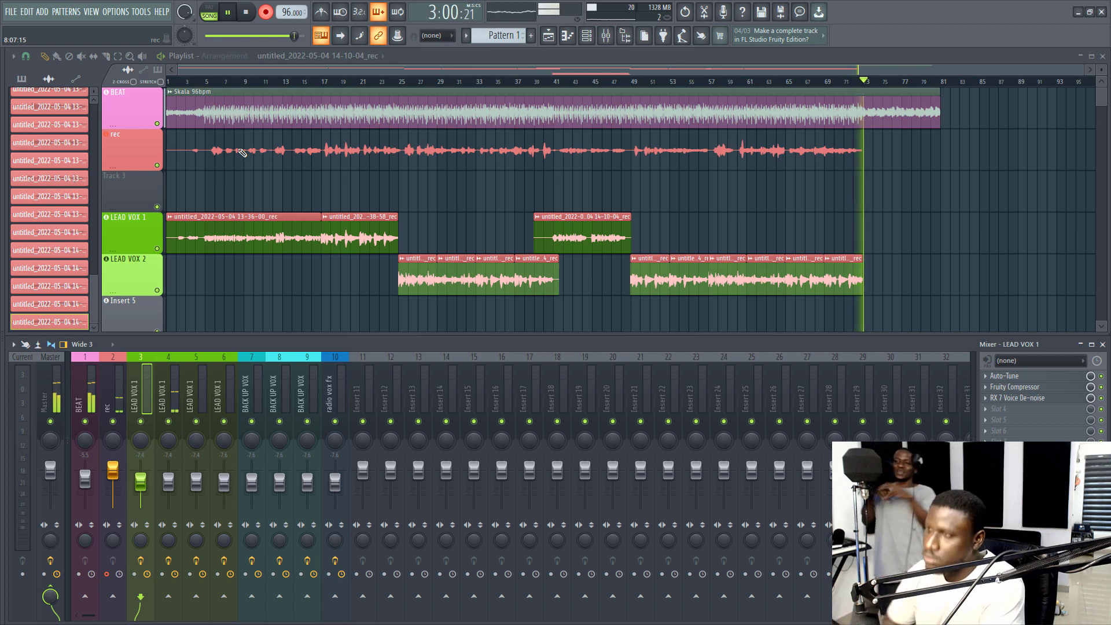
key("space")
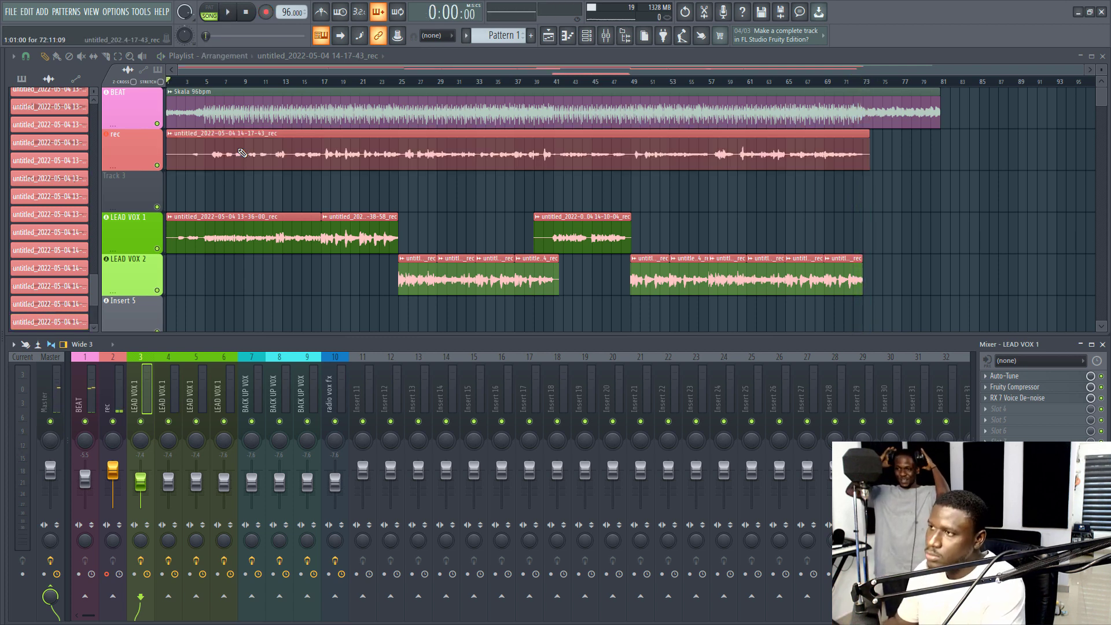
Move the new recording from the rec track to the first BACK UP VOX track, starting at bar 1.
scroll(281, 180, "down", 3)
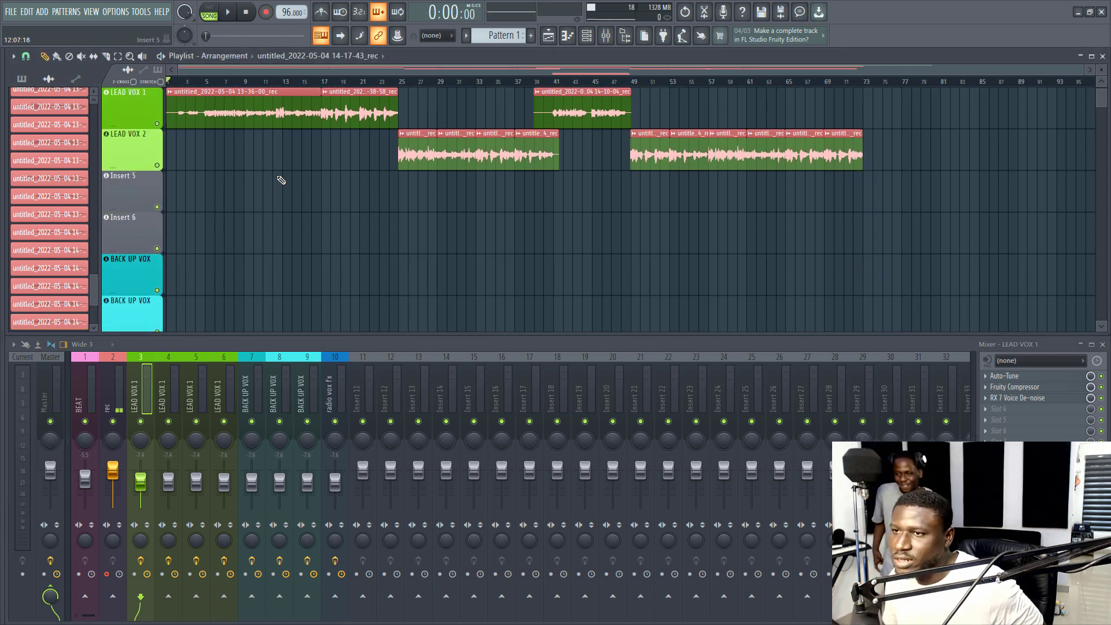
scroll(281, 180, "up", 2)
left_click_drag(267, 146, 238, 310)
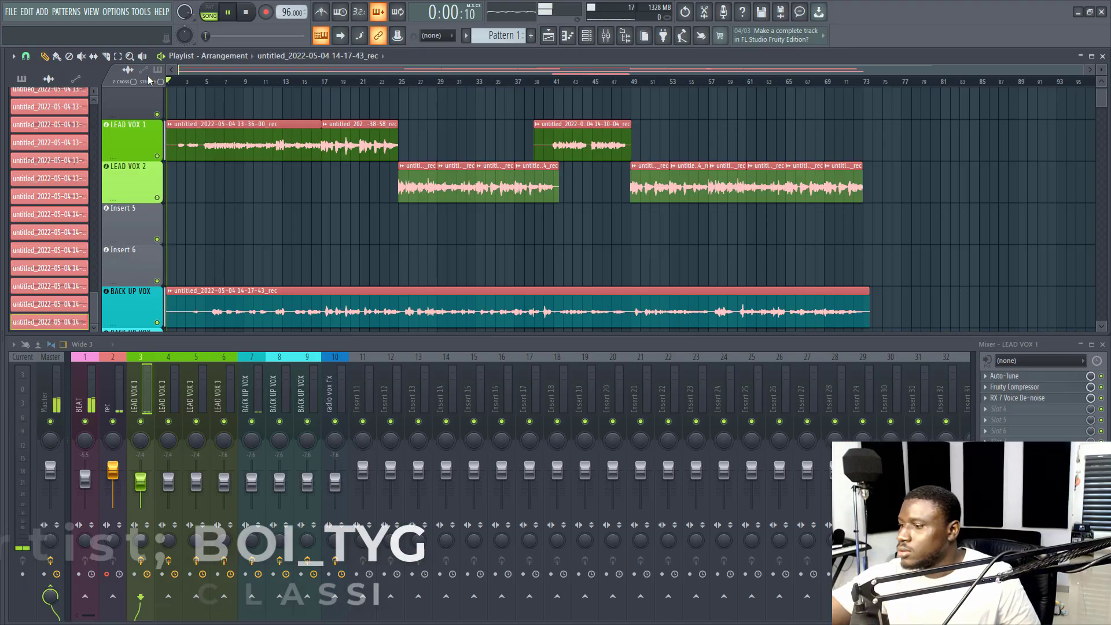
Play back the opening verse and replay its first bars to check the backup vocal against the LEAD VOX clips.
left_click(204, 83)
scroll(209, 83, "up", 5)
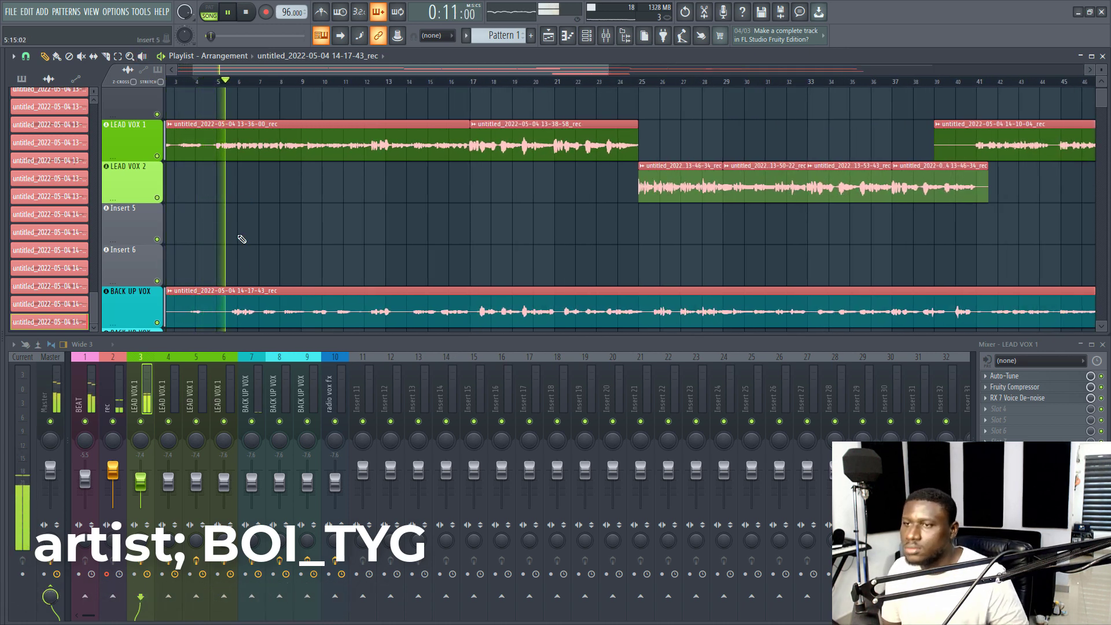
scroll(252, 296, "down", 1)
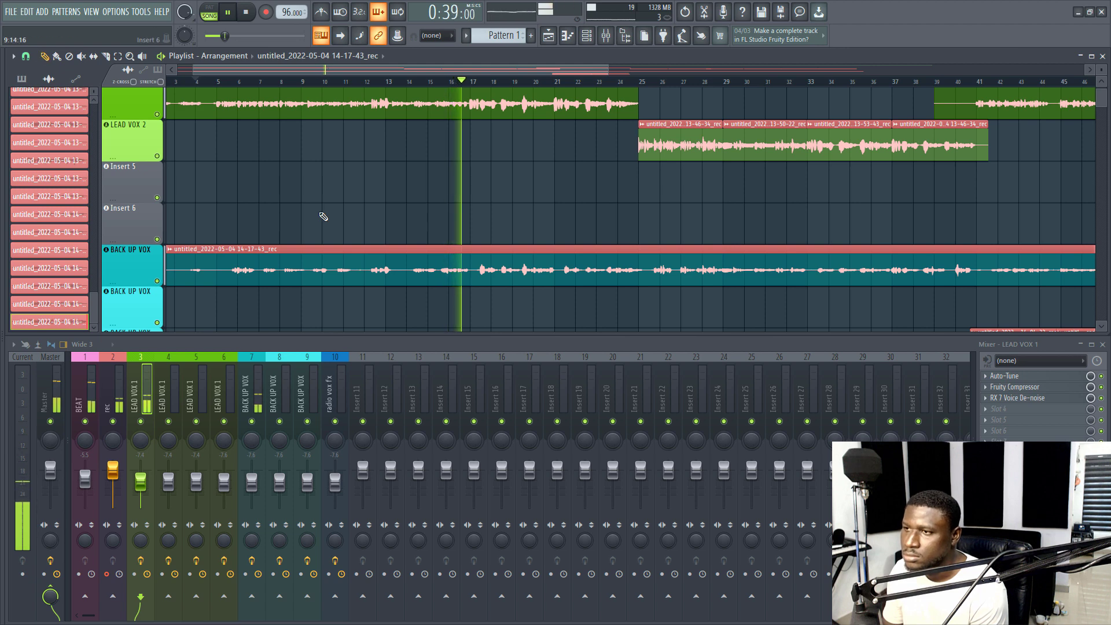
scroll(394, 246, "up", 1)
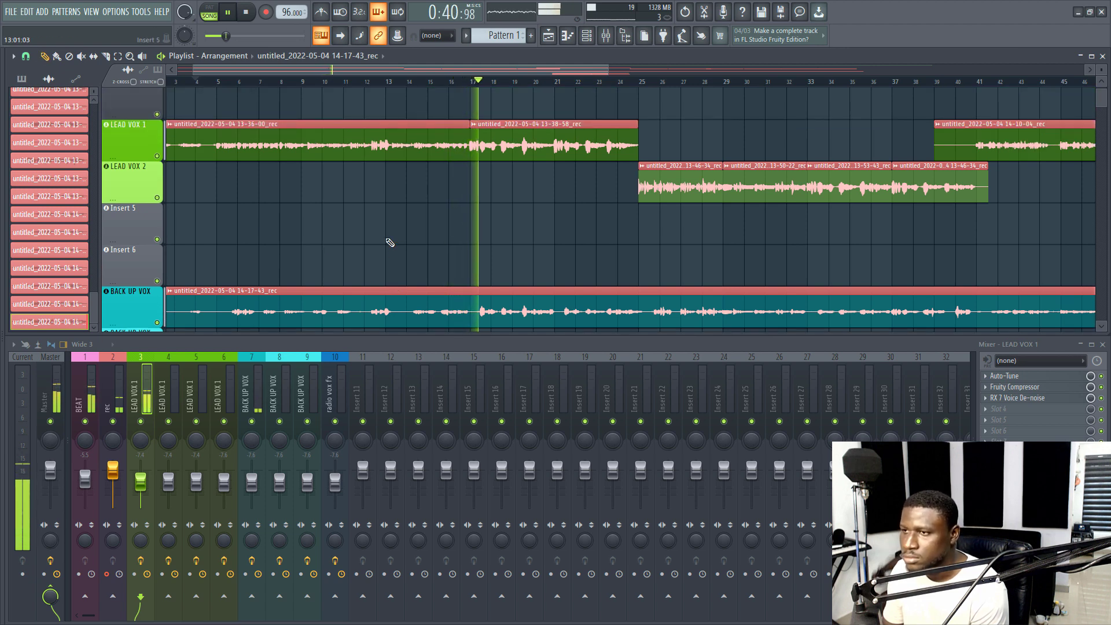
scroll(390, 242, "down", 1)
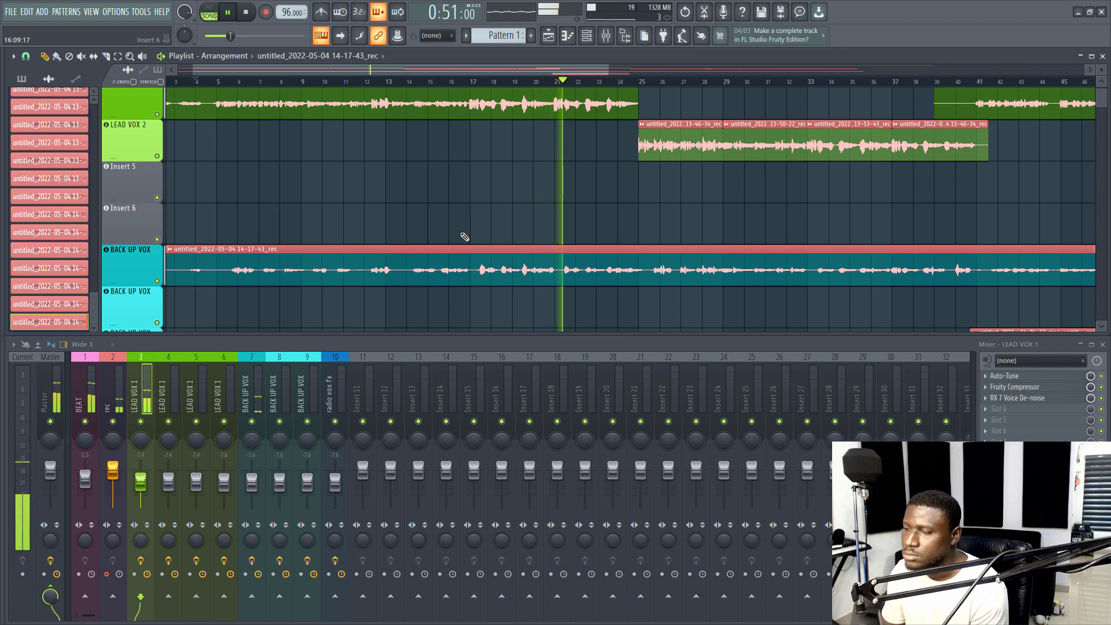
scroll(465, 236, "up", 1)
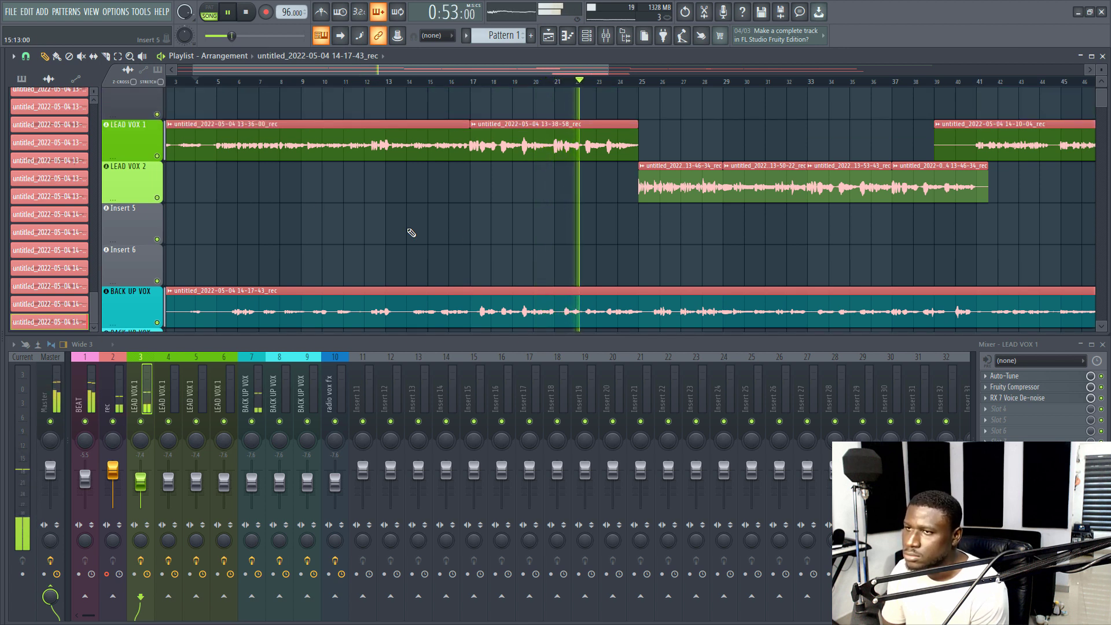
scroll(403, 241, "down", 2)
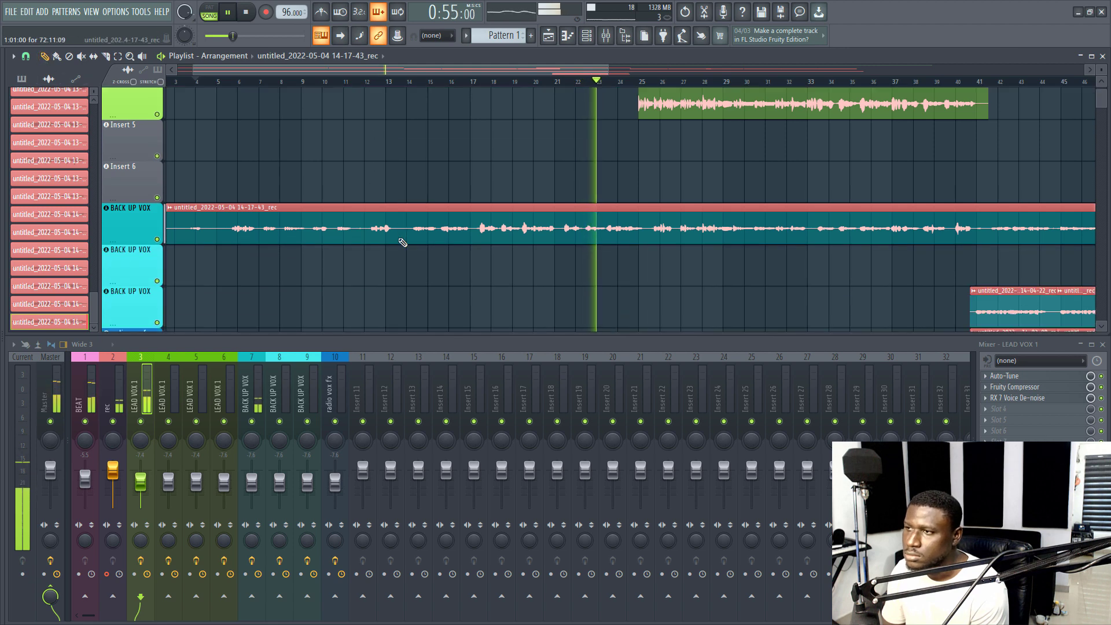
scroll(399, 238, "up", 1)
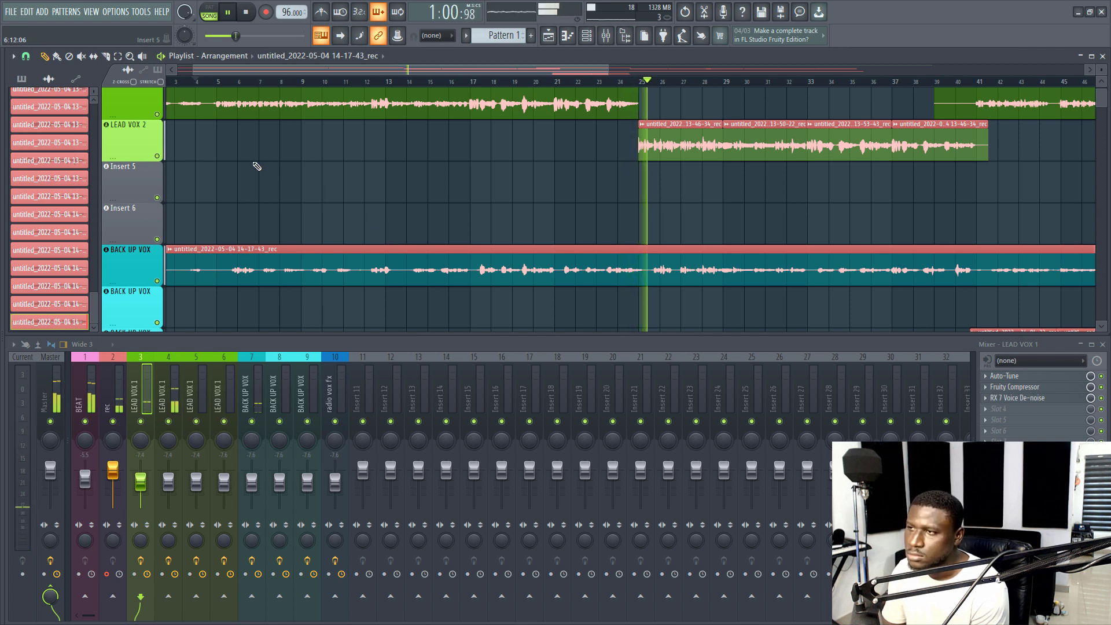
left_click(233, 81)
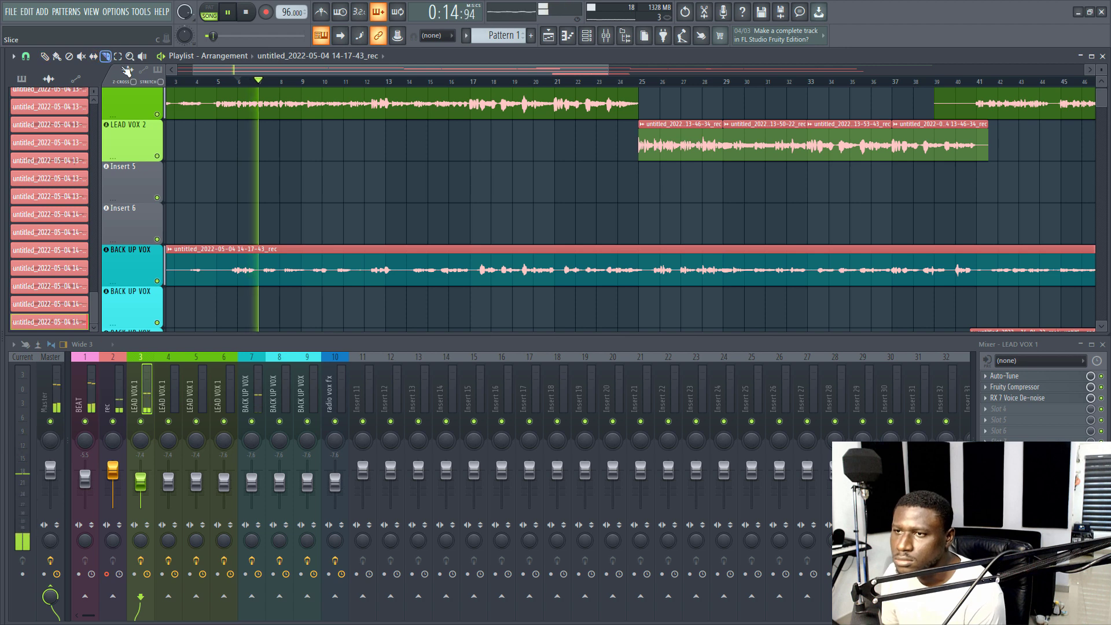
left_click(174, 82)
scroll(211, 116, "up", 2)
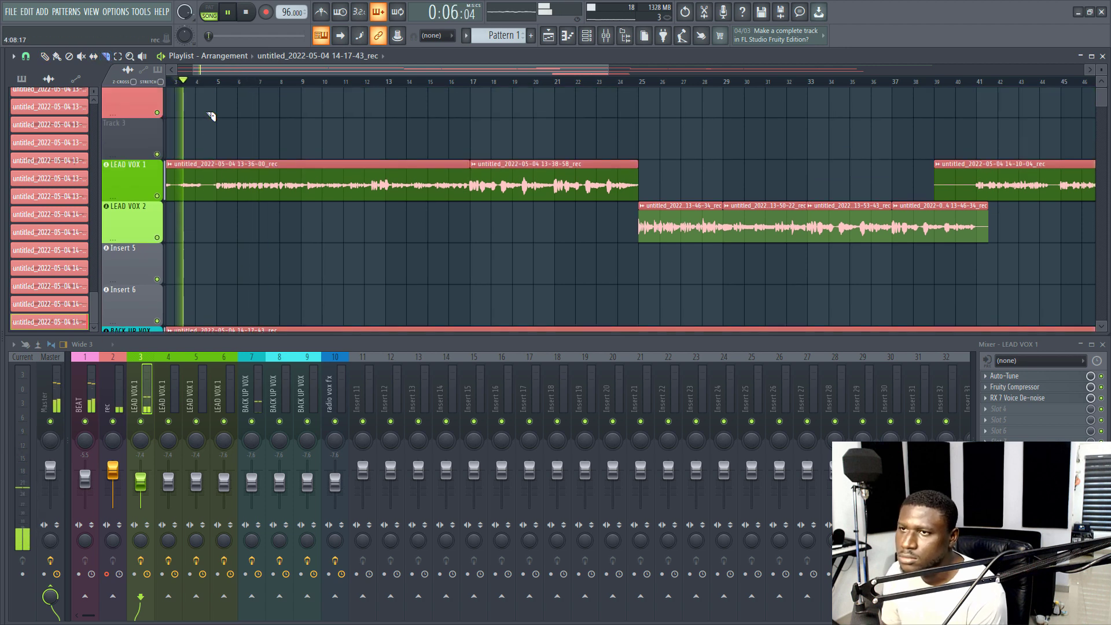
scroll(211, 116, "down", 2)
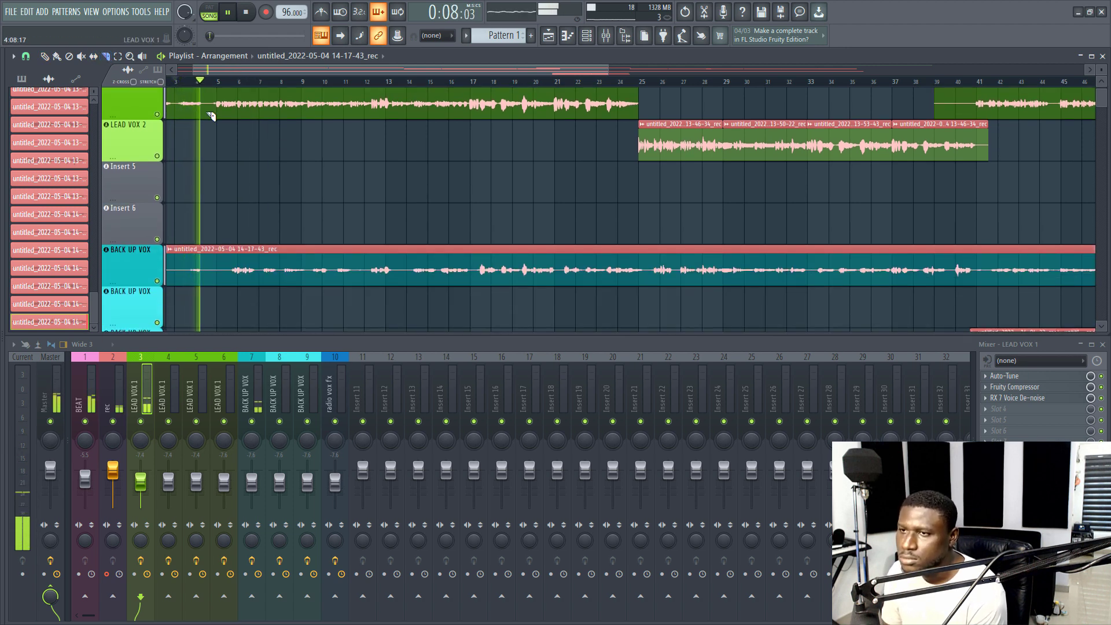
scroll(244, 240, "up", 2)
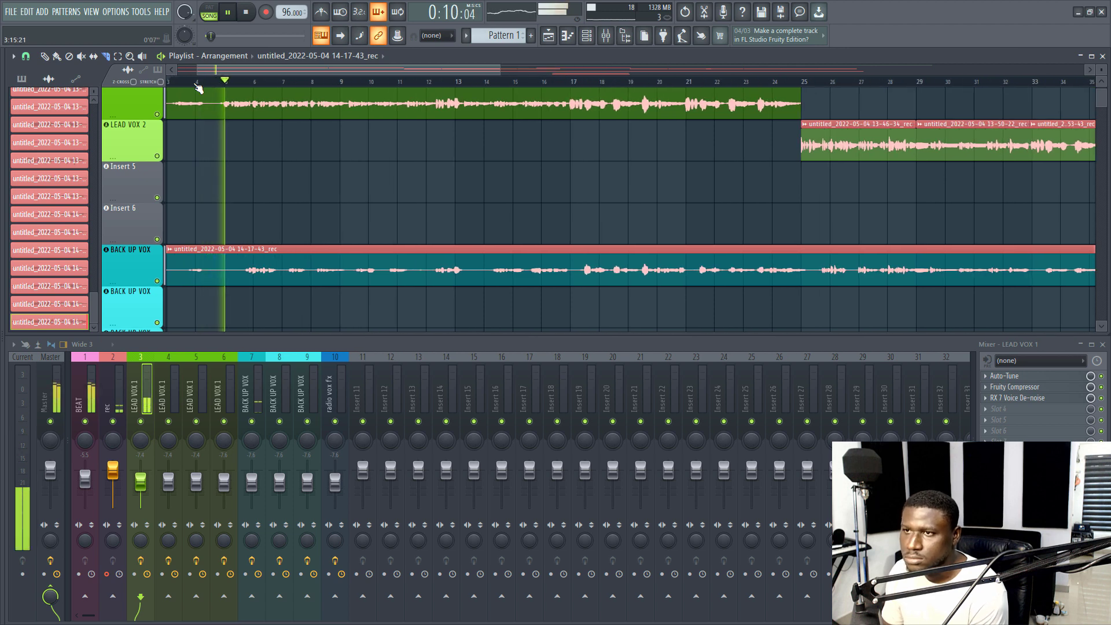
Set the playlist snap to 1/4 beat and lower the volume of BACK UP VOX mixer track 7 slightly below the other backup tracks.
left_click(25, 56)
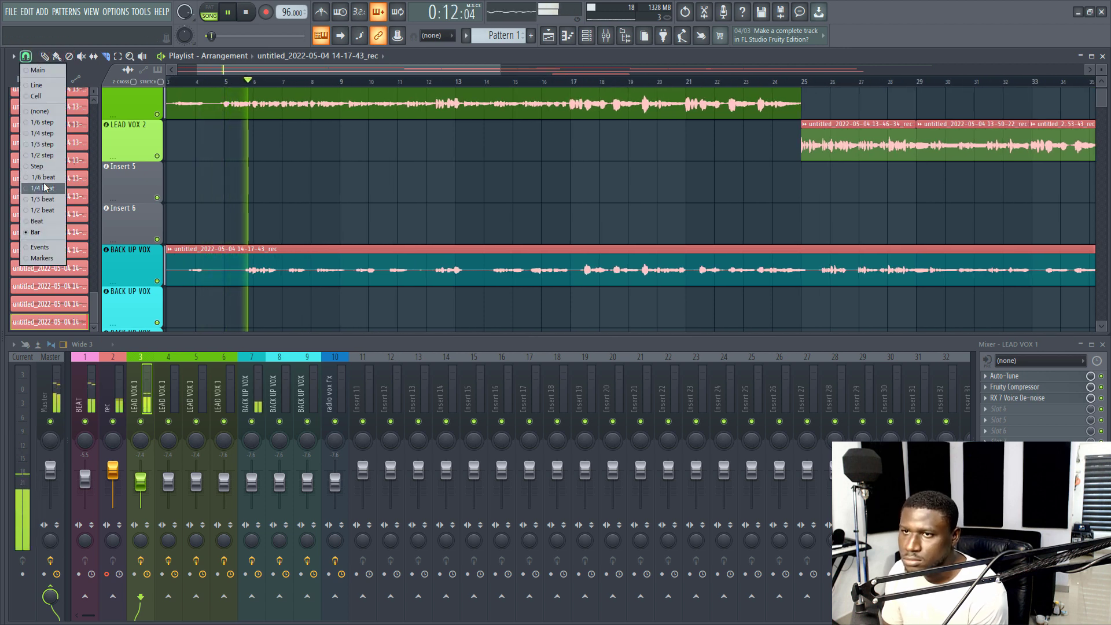
left_click(43, 188)
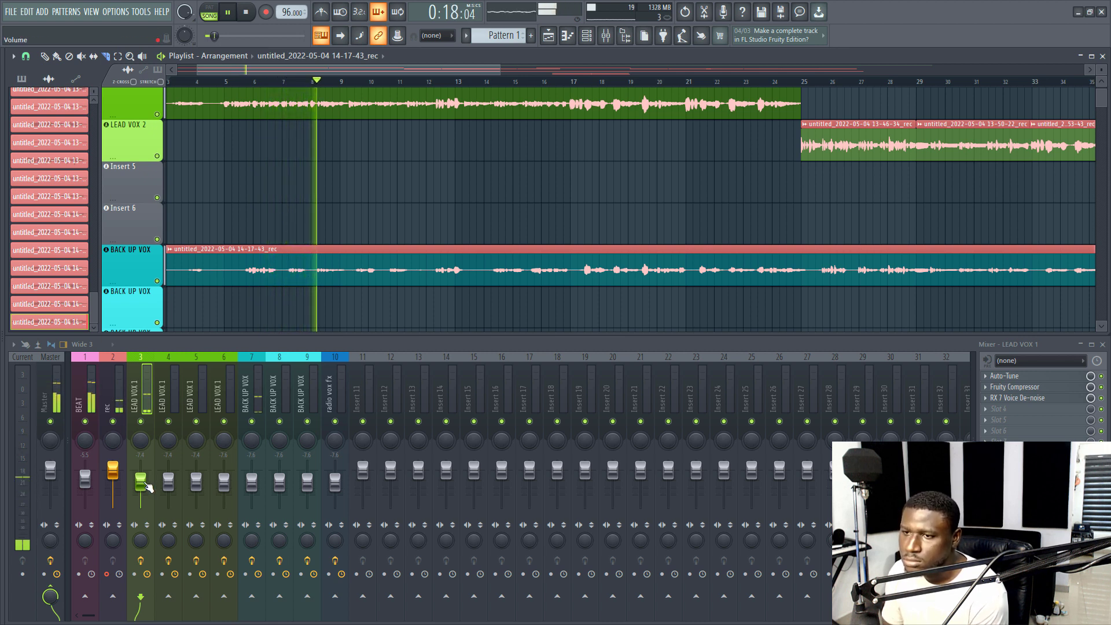
left_click_drag(252, 481, 252, 488)
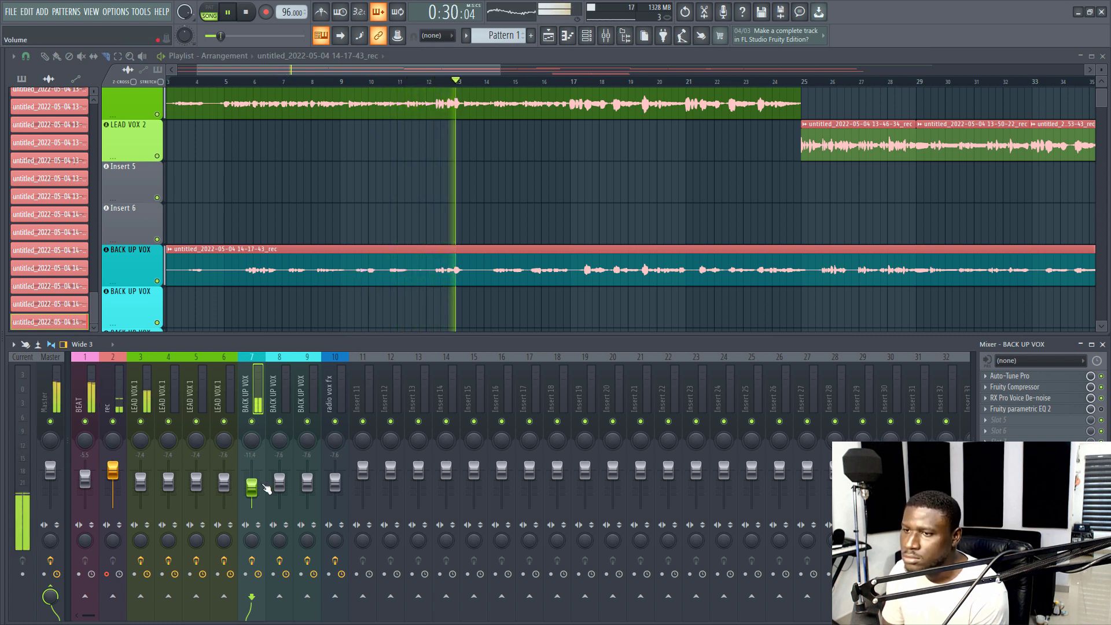
left_click_drag(252, 488, 256, 492)
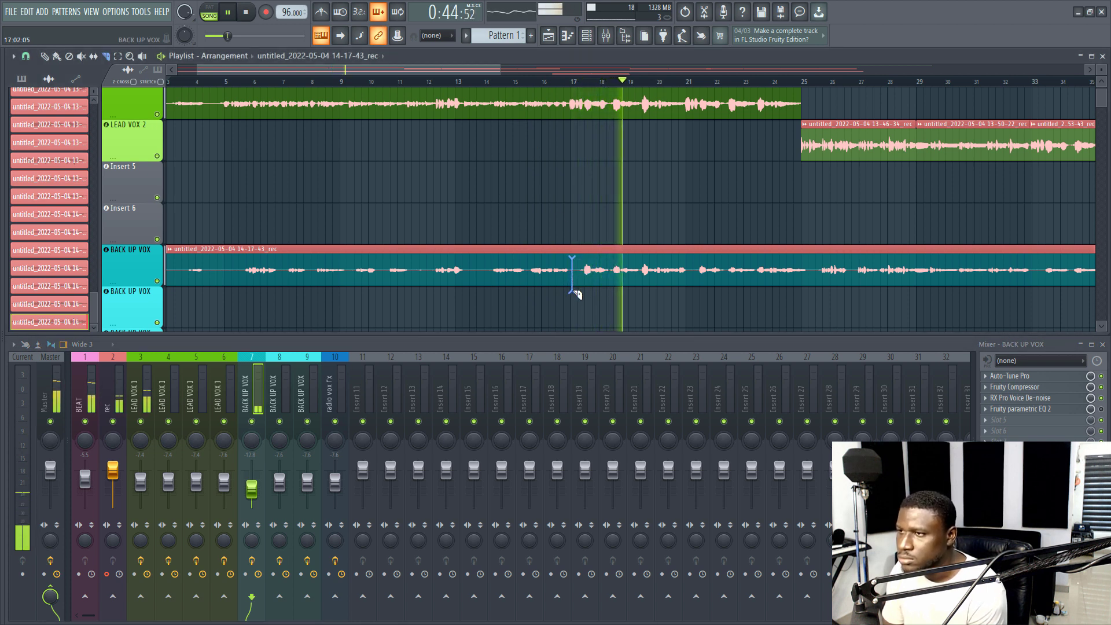
Slice the backup vocal clip at bar 17 and at bar 25.
left_click(26, 56)
left_click(38, 221)
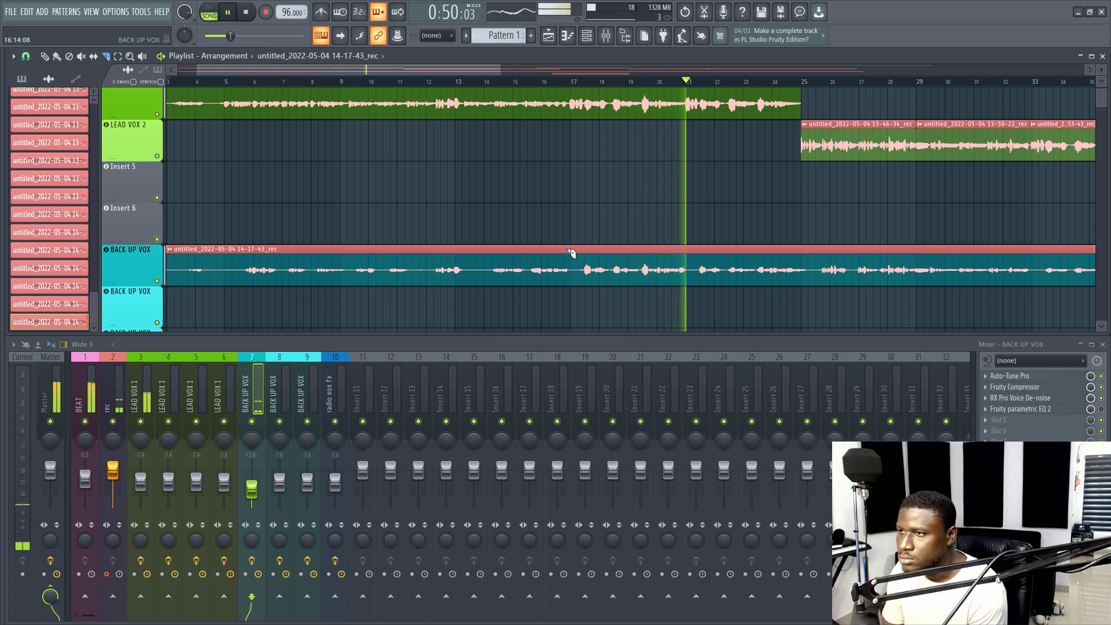
left_click_drag(573, 253, 572, 278)
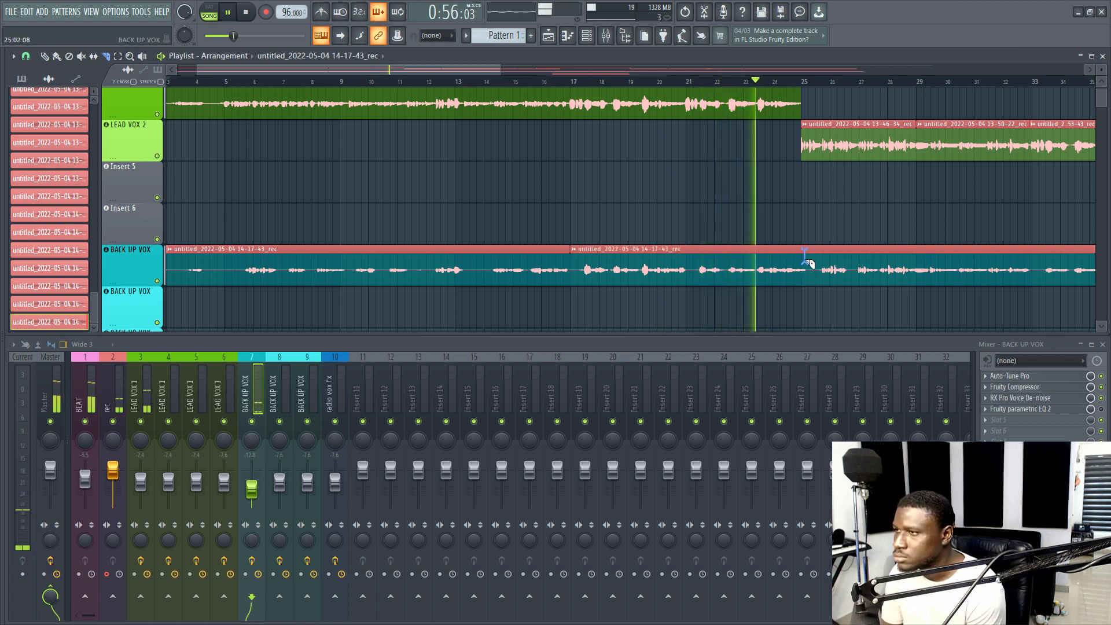
left_click_drag(806, 250, 806, 280)
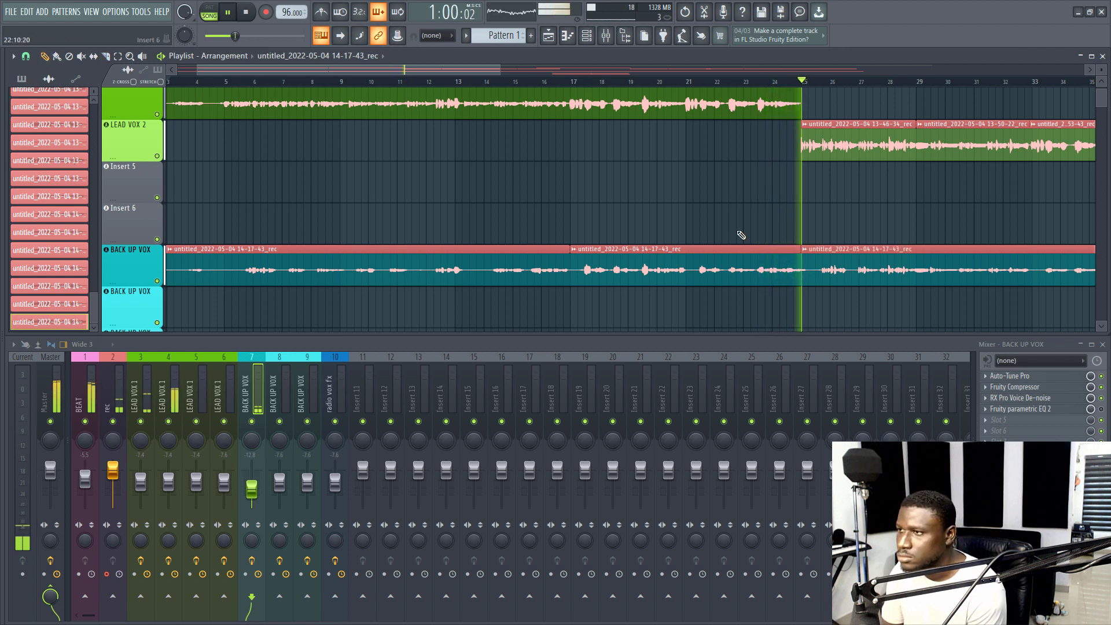
Replay the end of the verse, slice the backup clip shortly after bar 23, and delete the section from bar 17 to that cut.
left_click(735, 82)
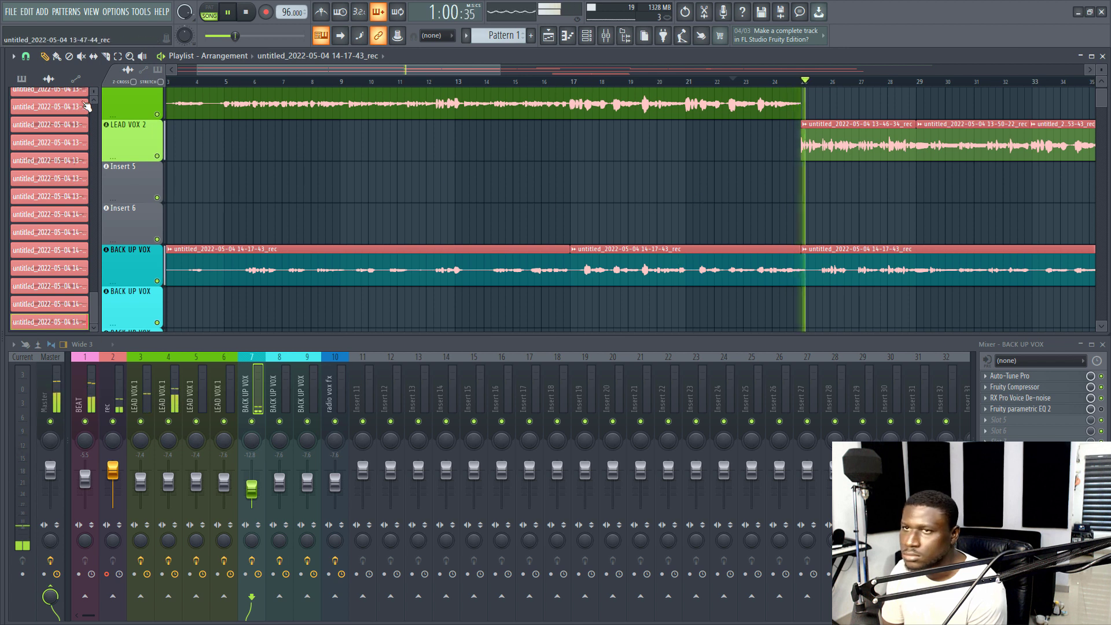
left_click(730, 82)
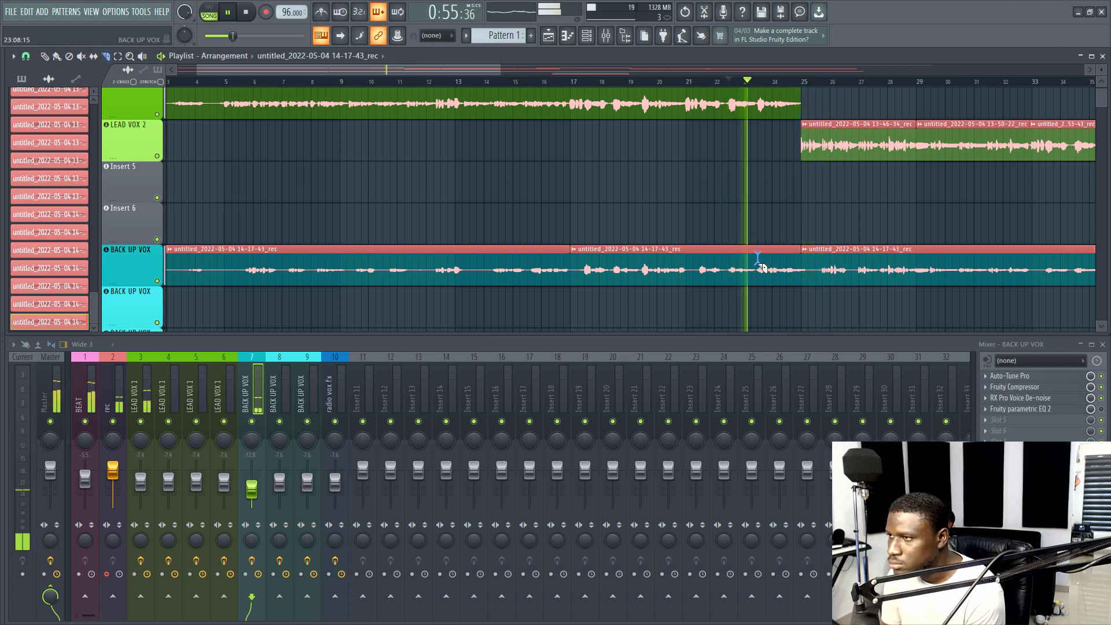
left_click_drag(757, 253, 759, 284)
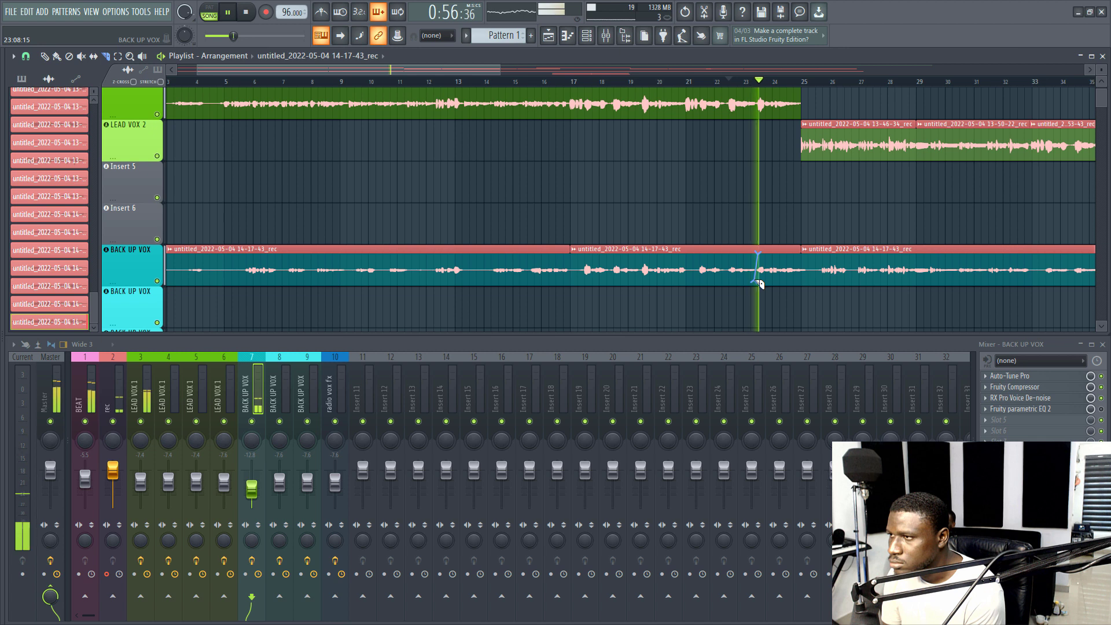
left_click(689, 265)
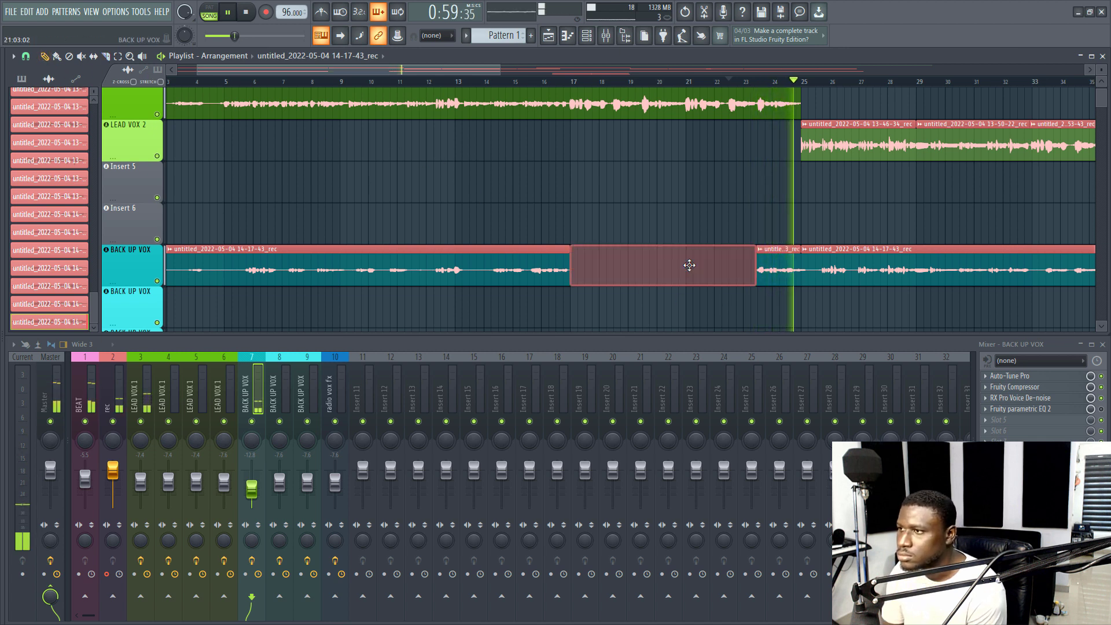
key("Delete")
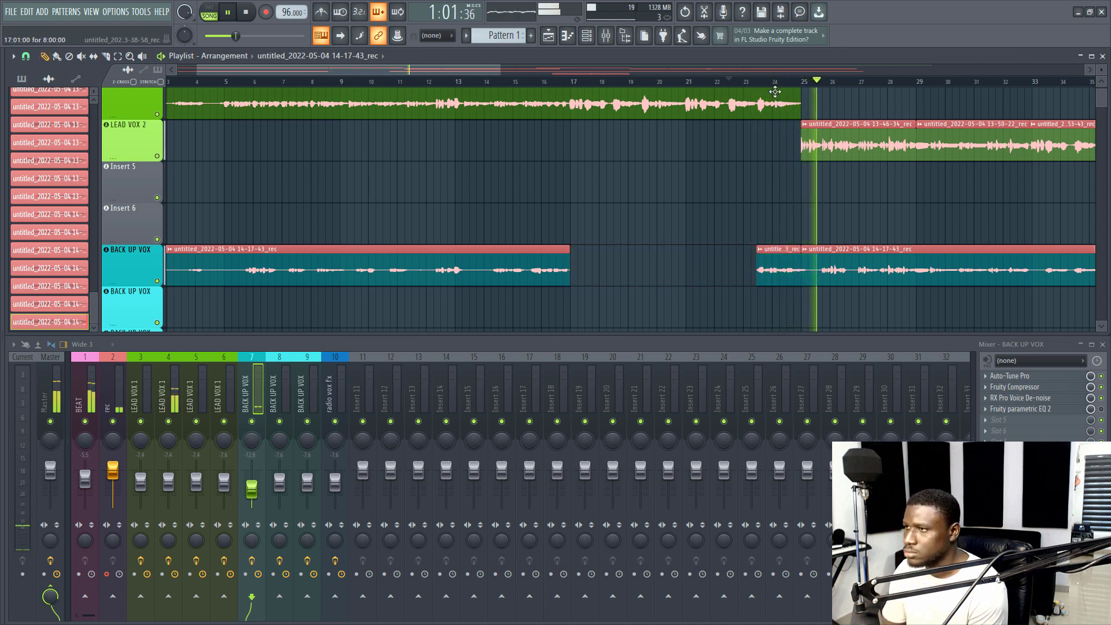
Slice the backup vocal clip again within bar 25, at step 11.
scroll(775, 83, "down", 5)
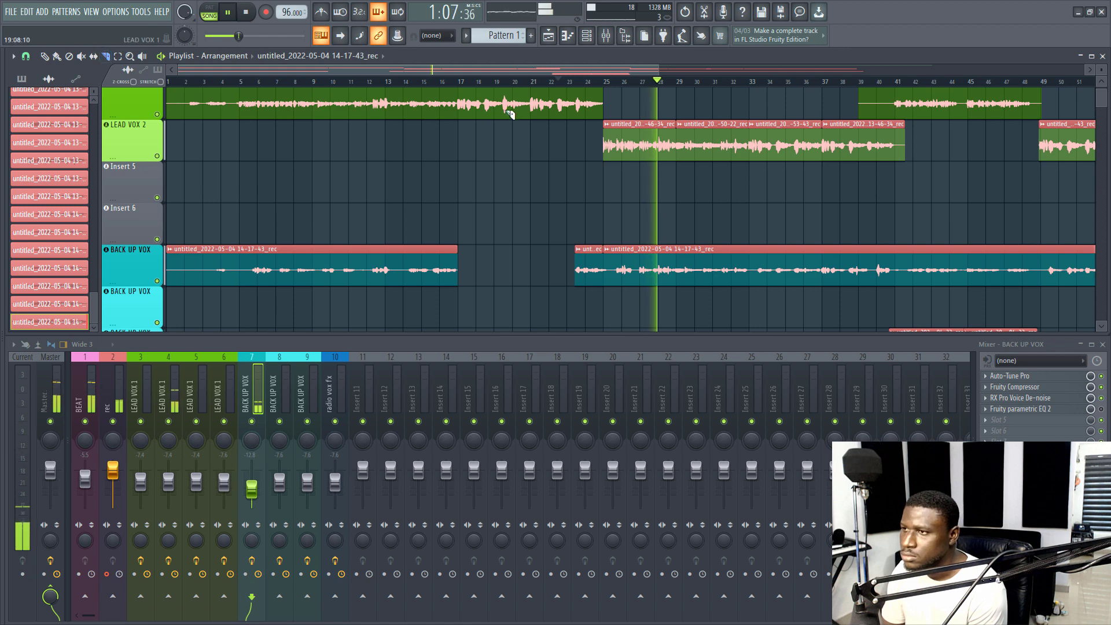
scroll(596, 84, "up", 4)
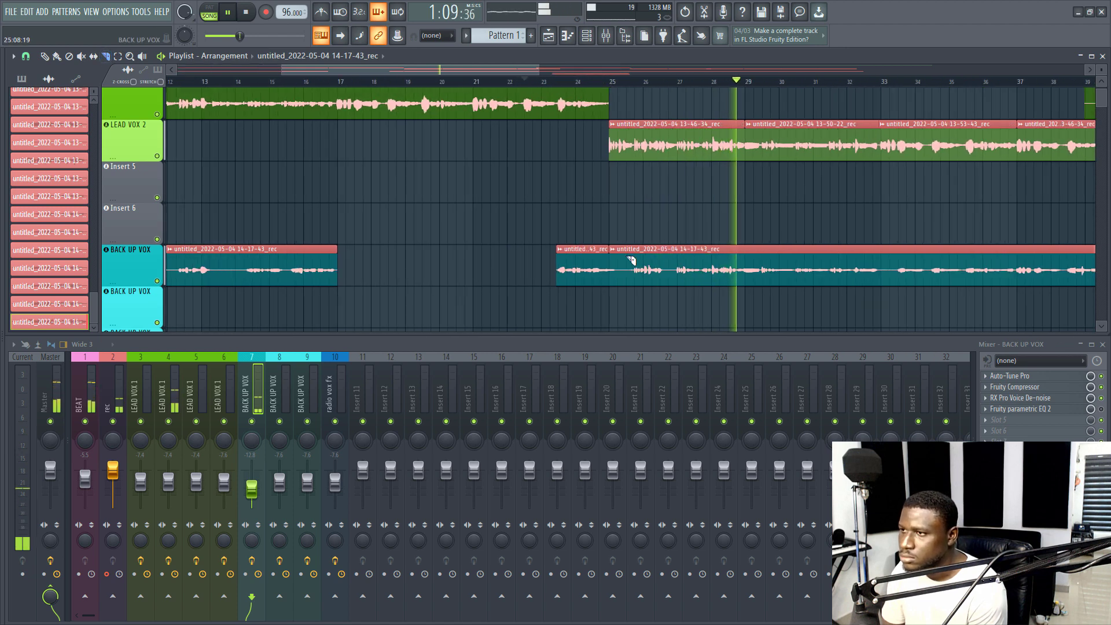
left_click_drag(634, 255, 637, 290)
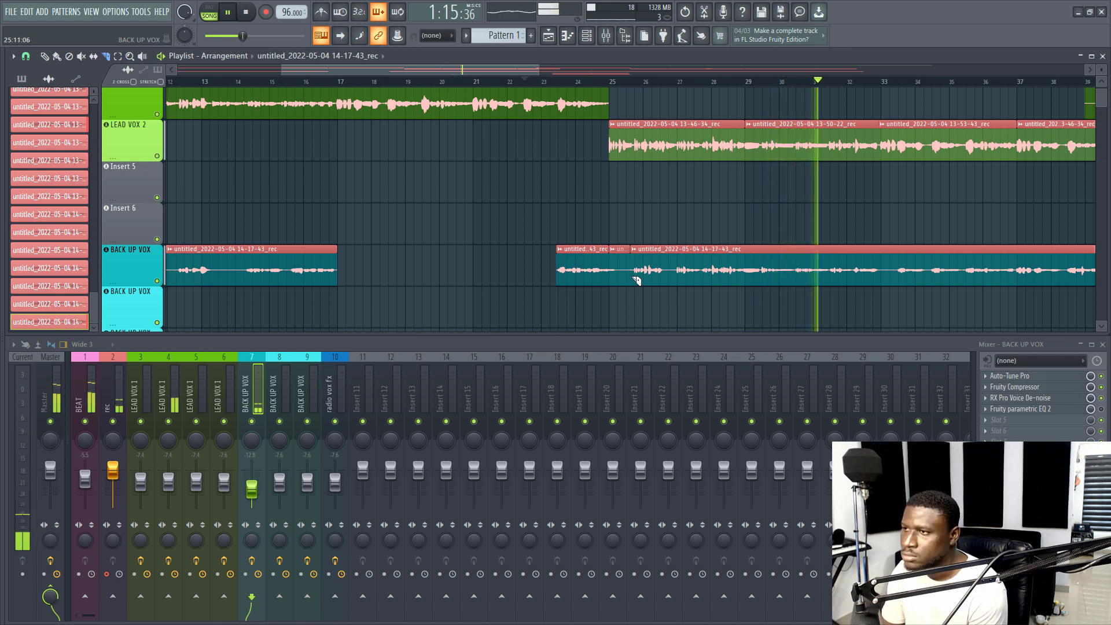
Trim the start of the long backup vocal clip after the bar 25 cut to just past bar 28.
left_click(45, 57)
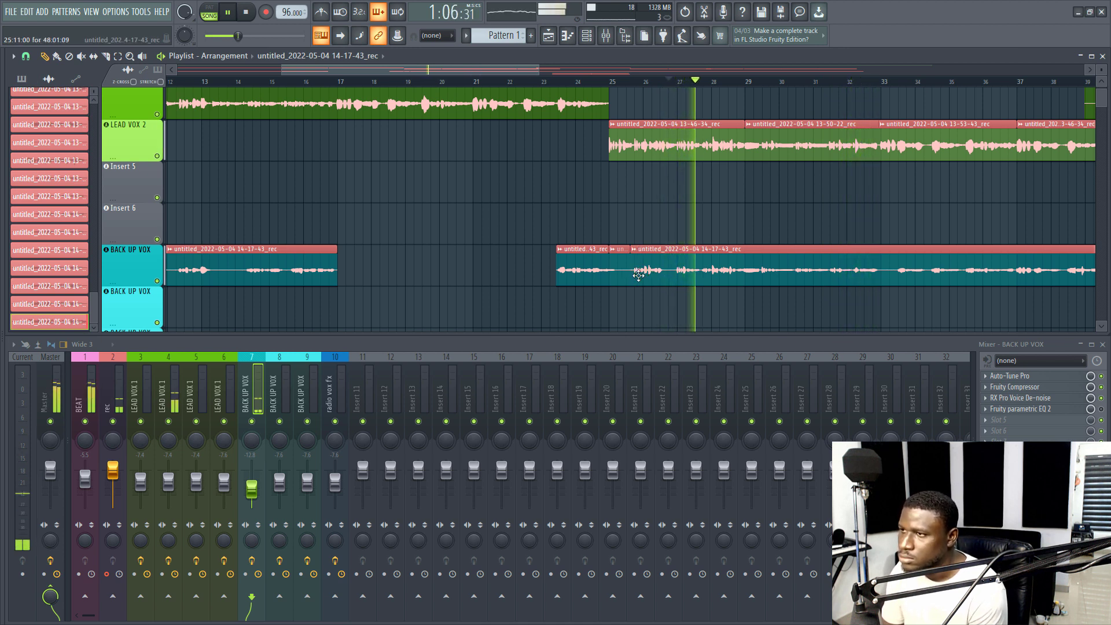
left_click_drag(635, 273, 643, 272)
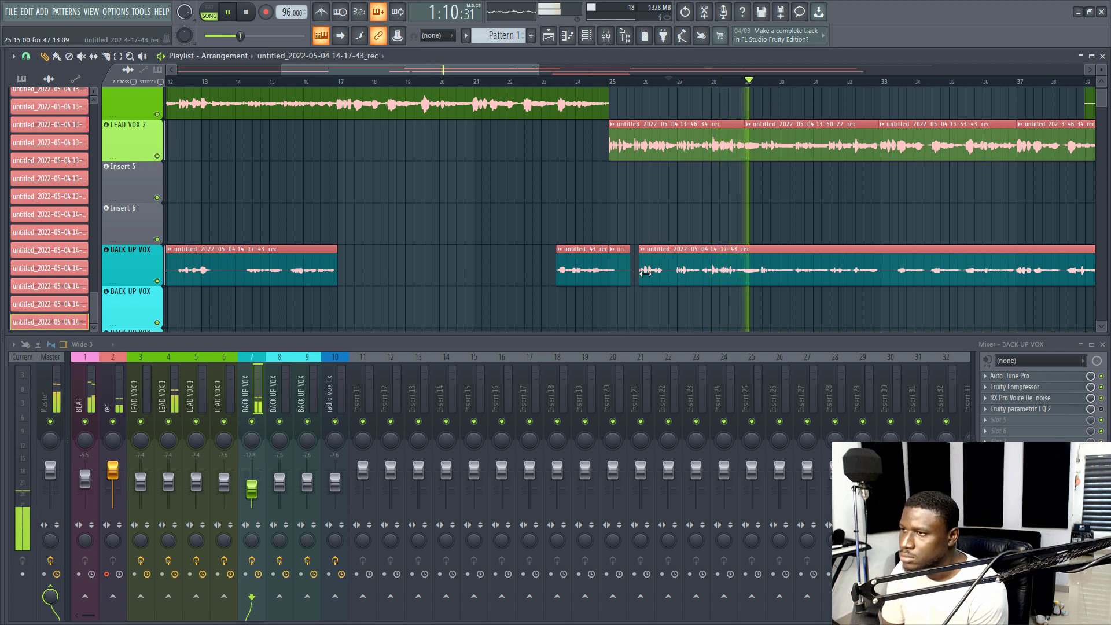
left_click(696, 83)
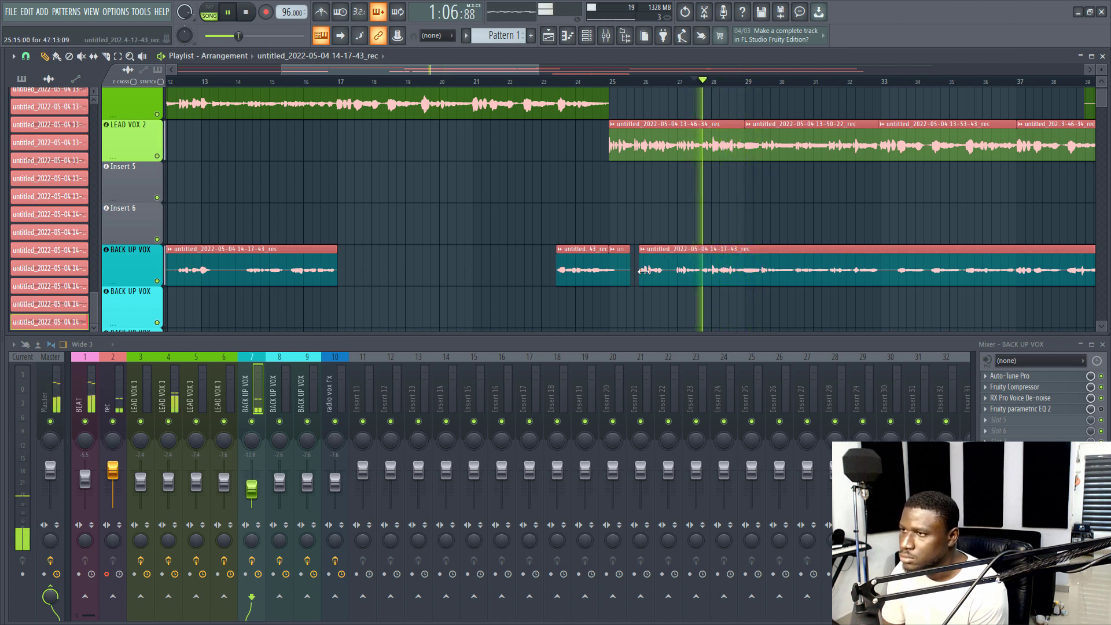
left_click_drag(638, 276, 720, 282)
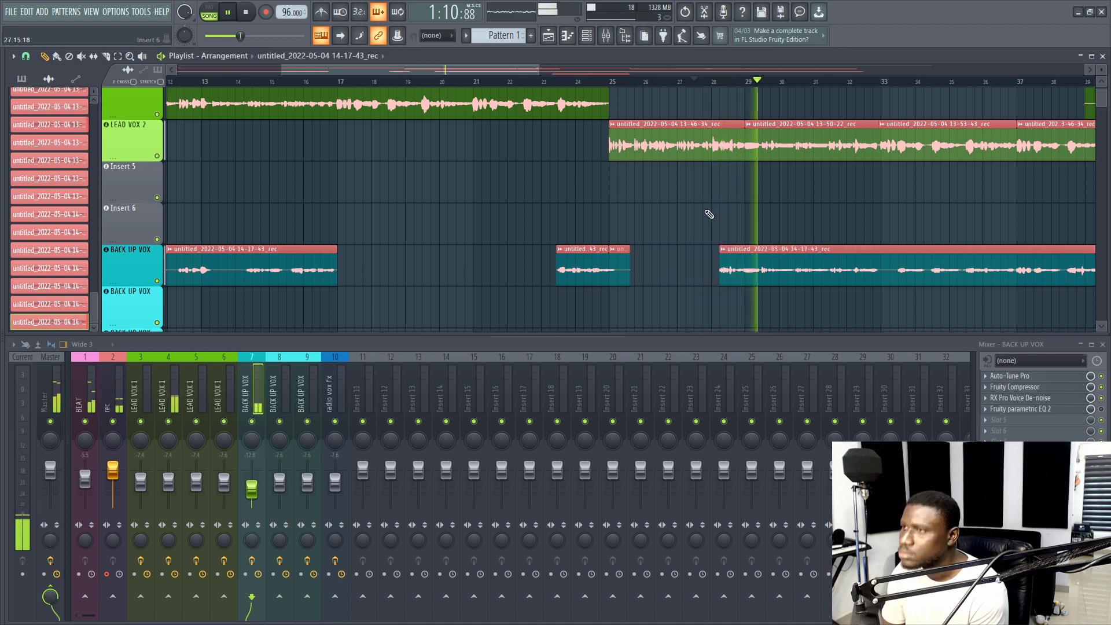
Replay the section from just before bar 28 and raise the first BACK UP VOX mixer track's level slightly.
left_click(706, 83)
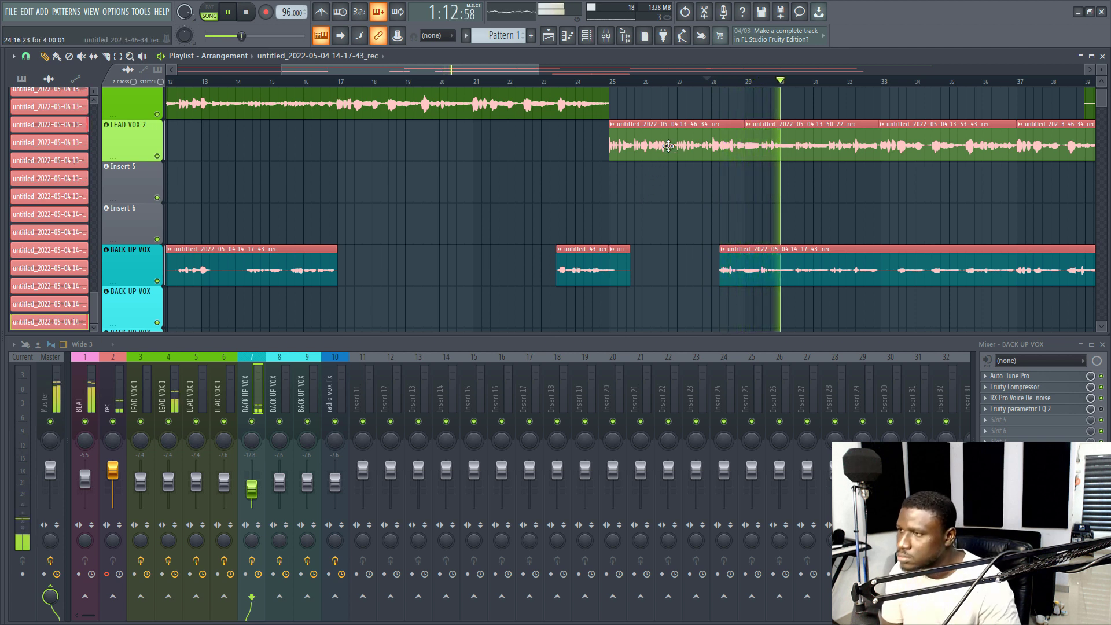
scroll(682, 86, "down", 3)
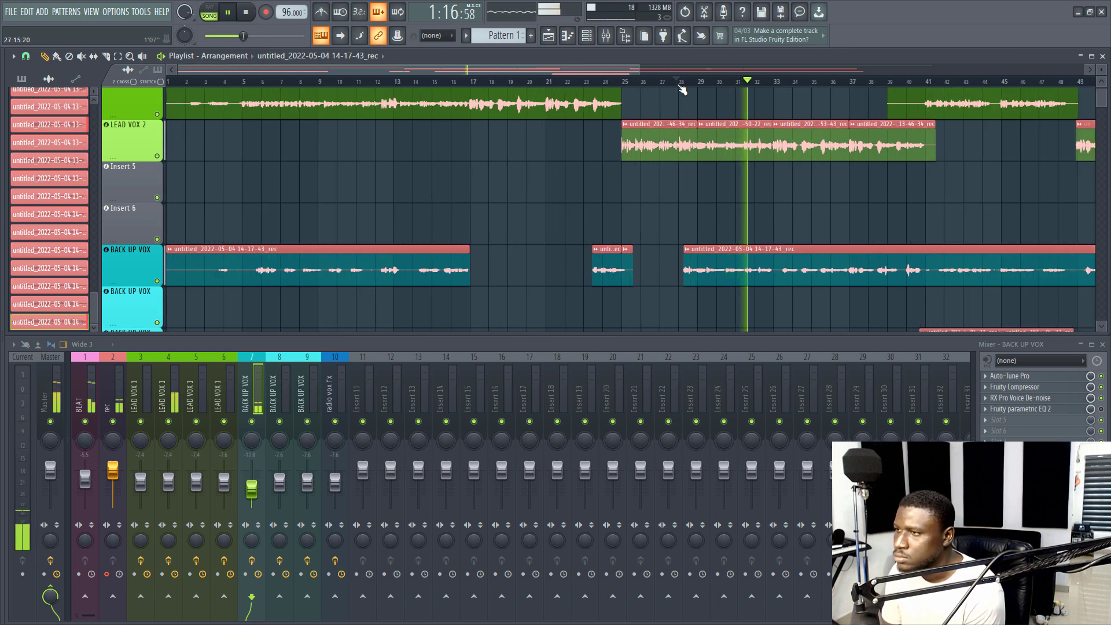
scroll(682, 87, "down", 1)
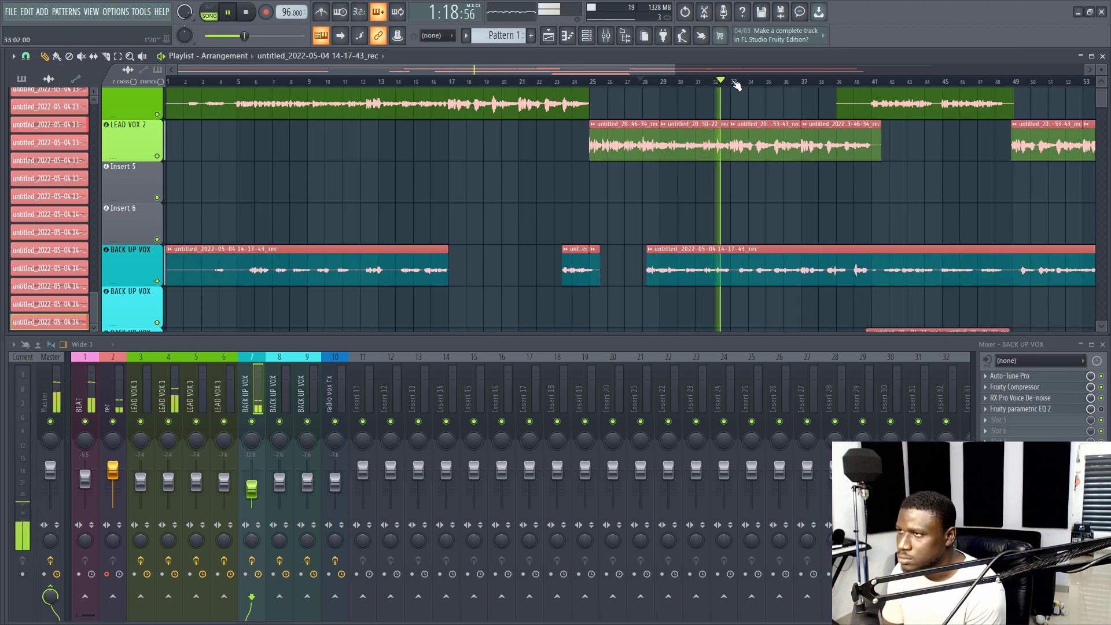
scroll(736, 85, "up", 4)
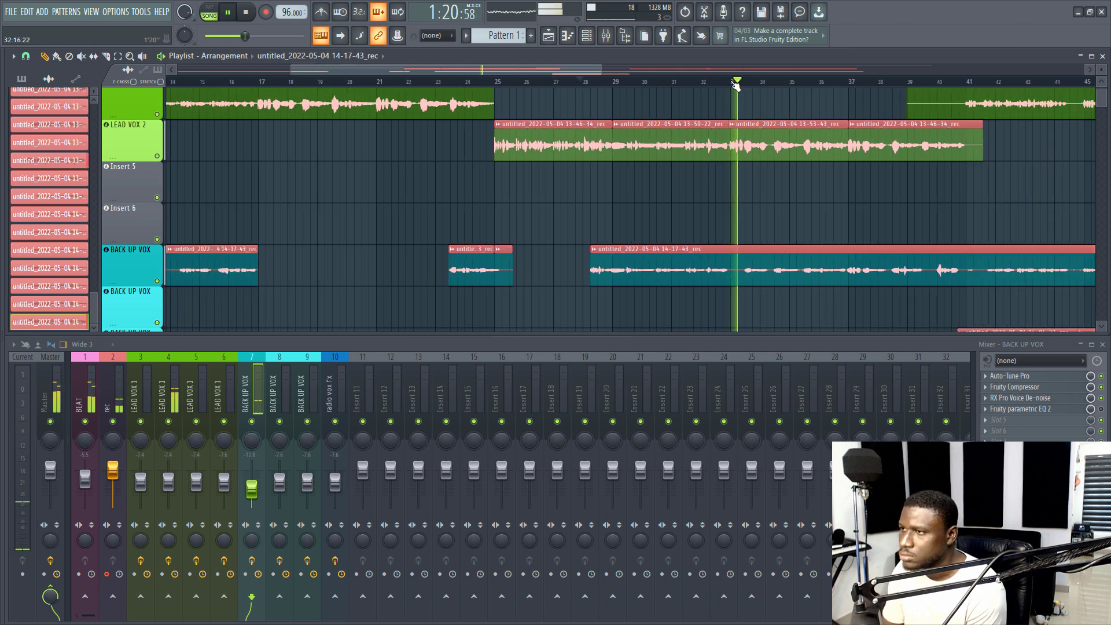
scroll(736, 85, "down", 3)
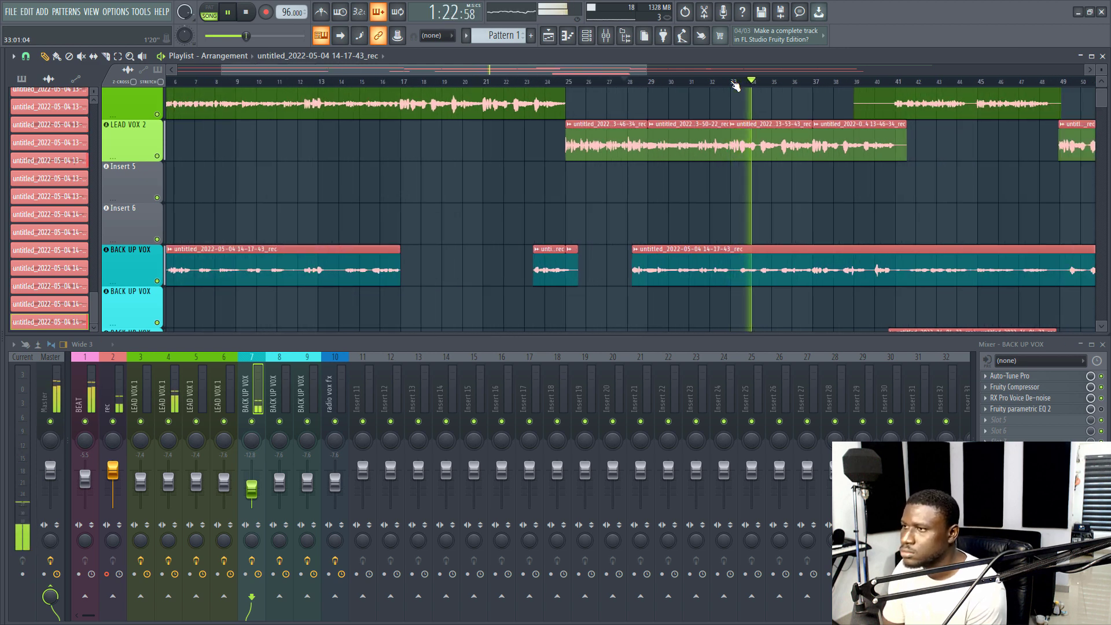
scroll(736, 85, "up", 2)
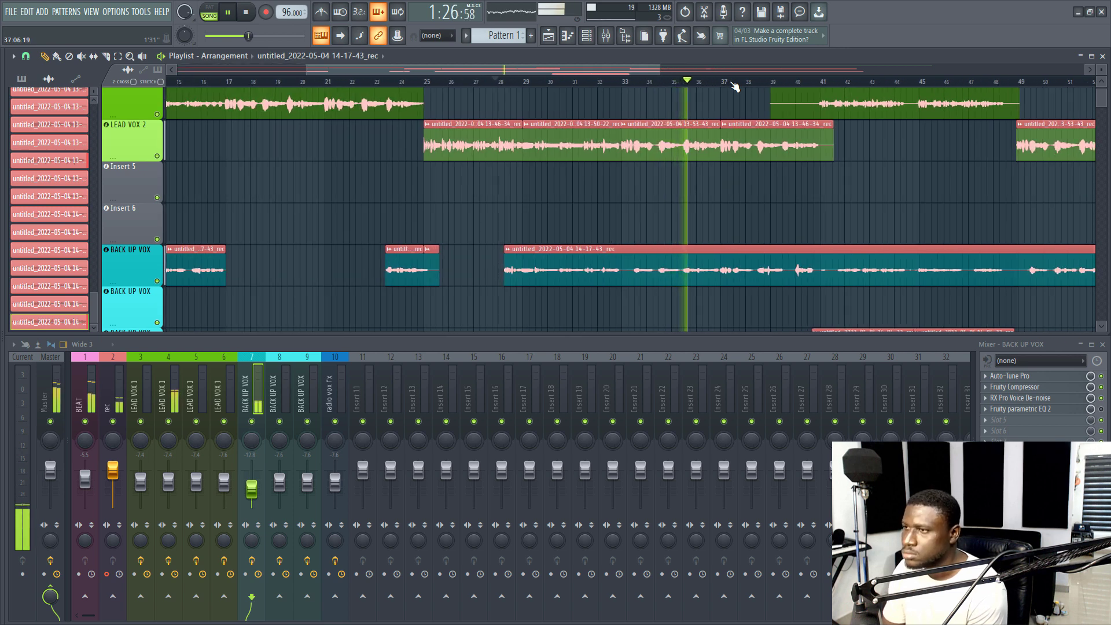
scroll(734, 86, "up", 2)
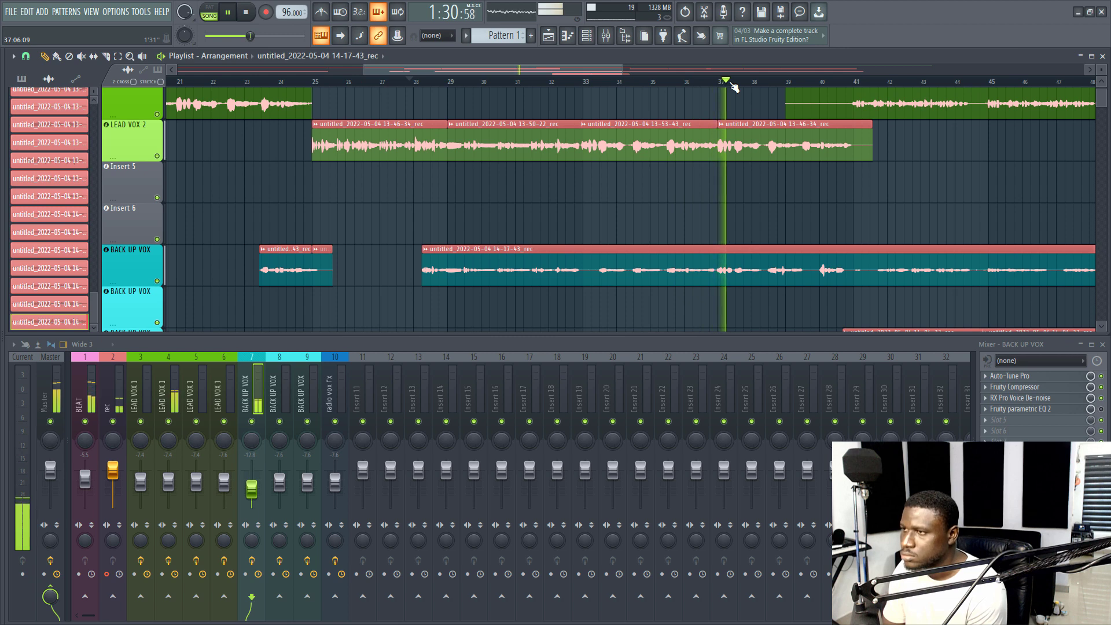
scroll(734, 87, "down", 3)
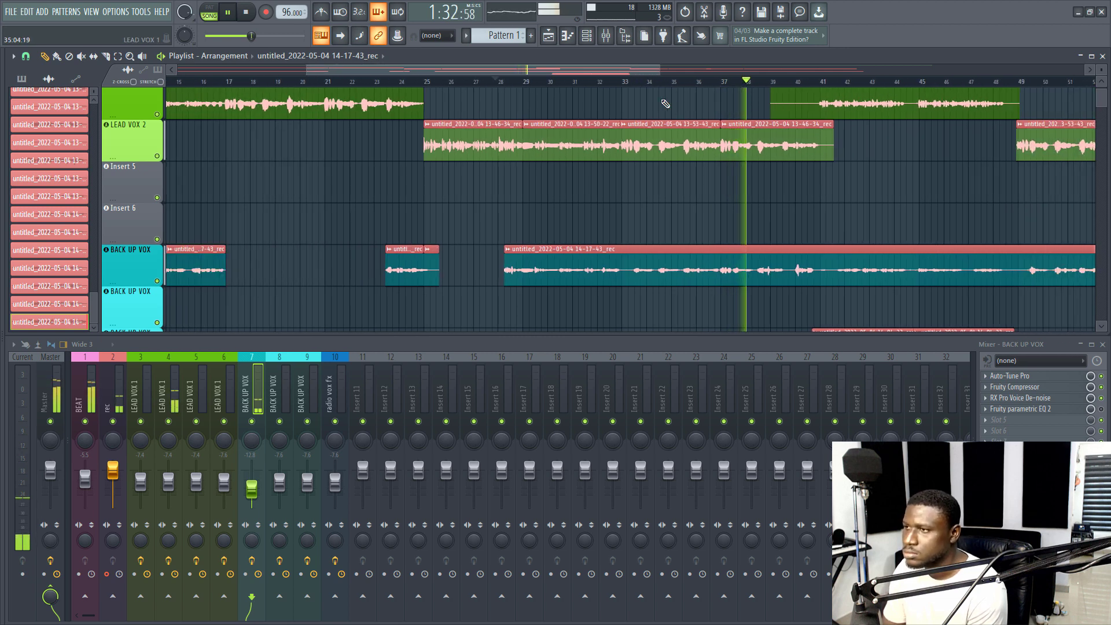
double_click(563, 258)
left_click_drag(252, 475, 252, 488)
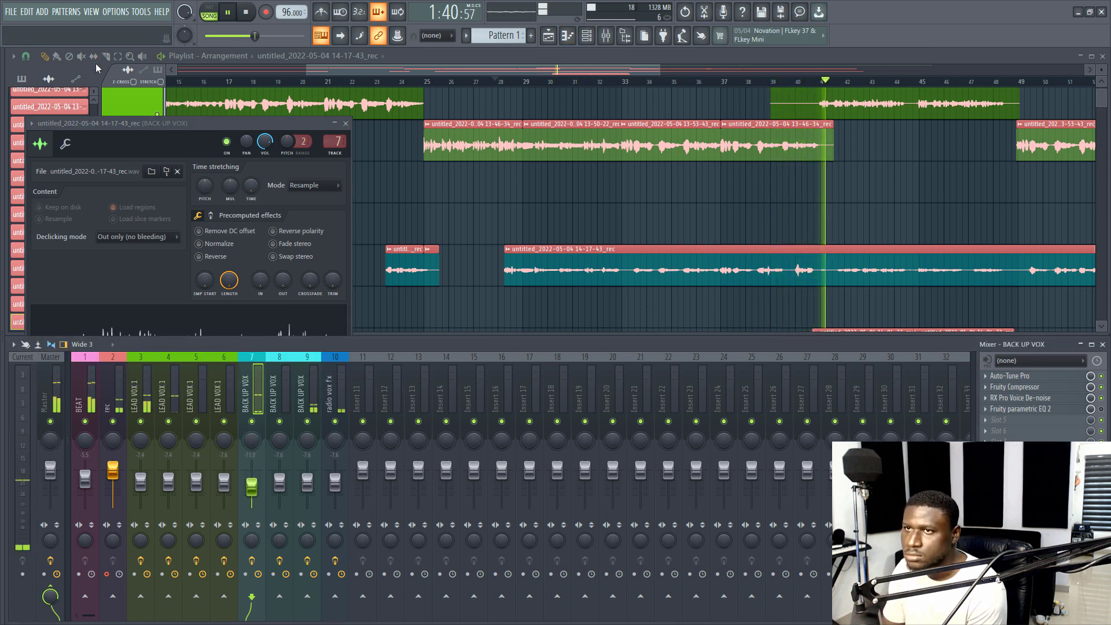
Slice the long backup vocal clip late in bar 39 and just before bar 41, and delete the piece between the cuts.
left_click(112, 55)
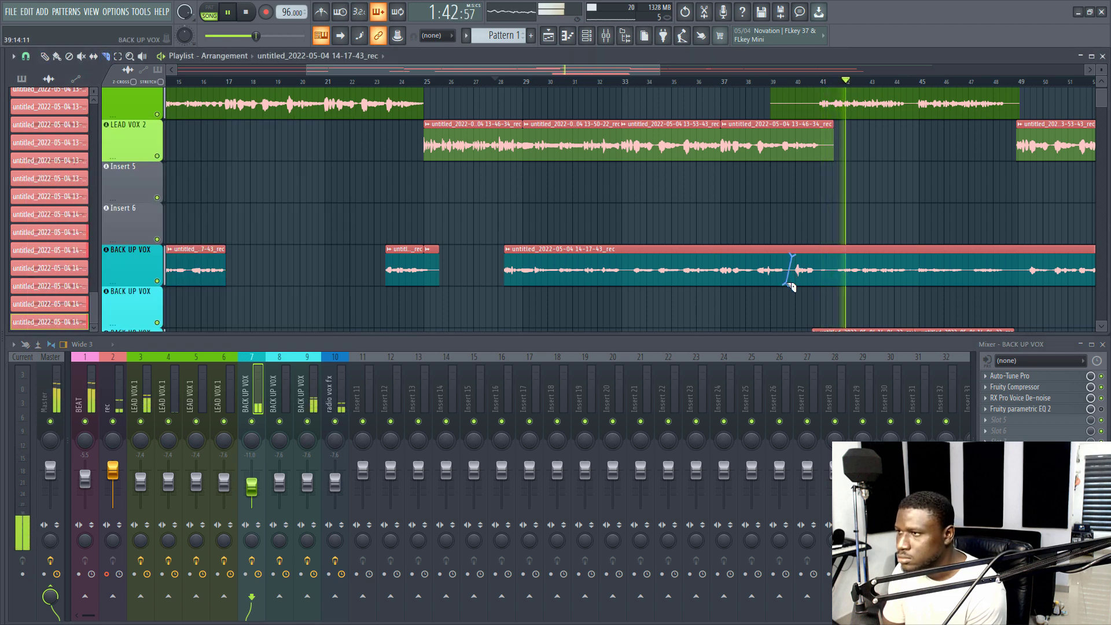
left_click_drag(823, 250, 816, 289)
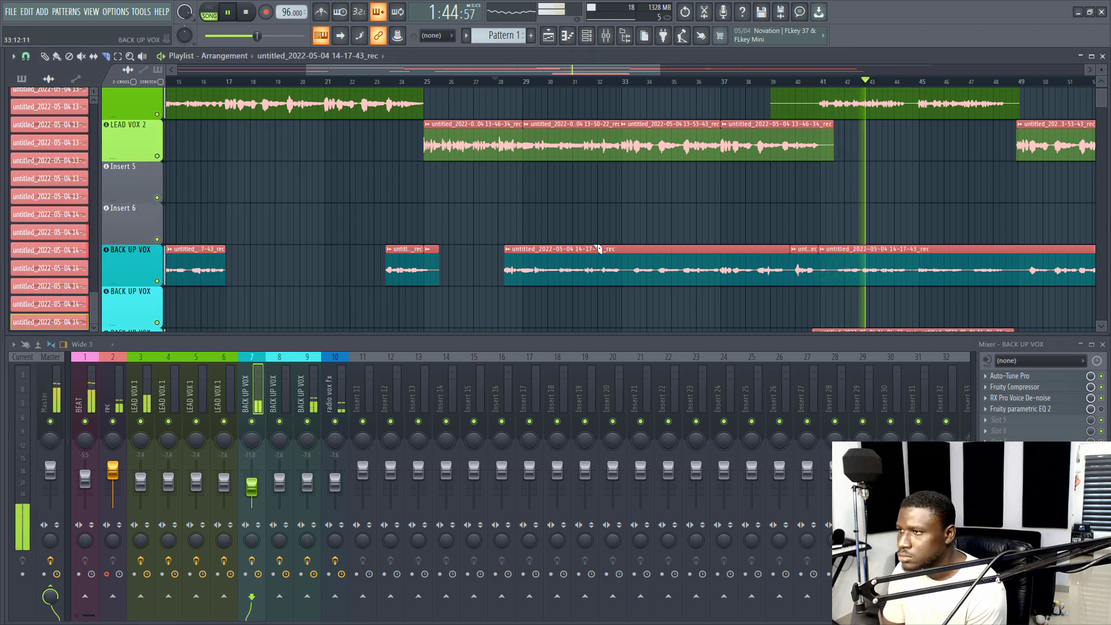
left_click(56, 56)
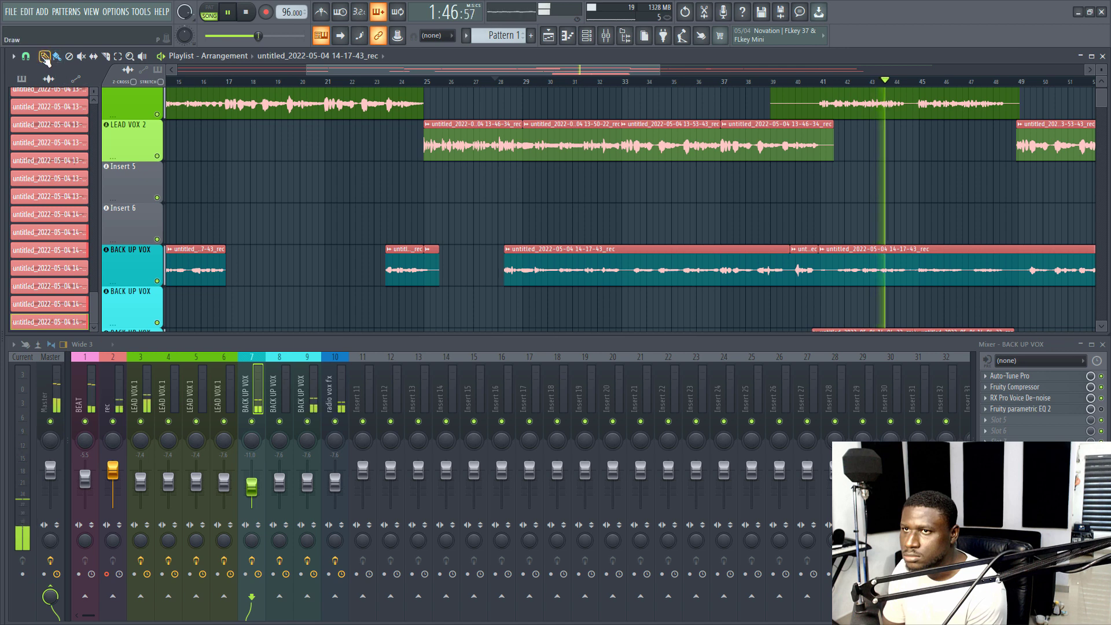
right_click(804, 266)
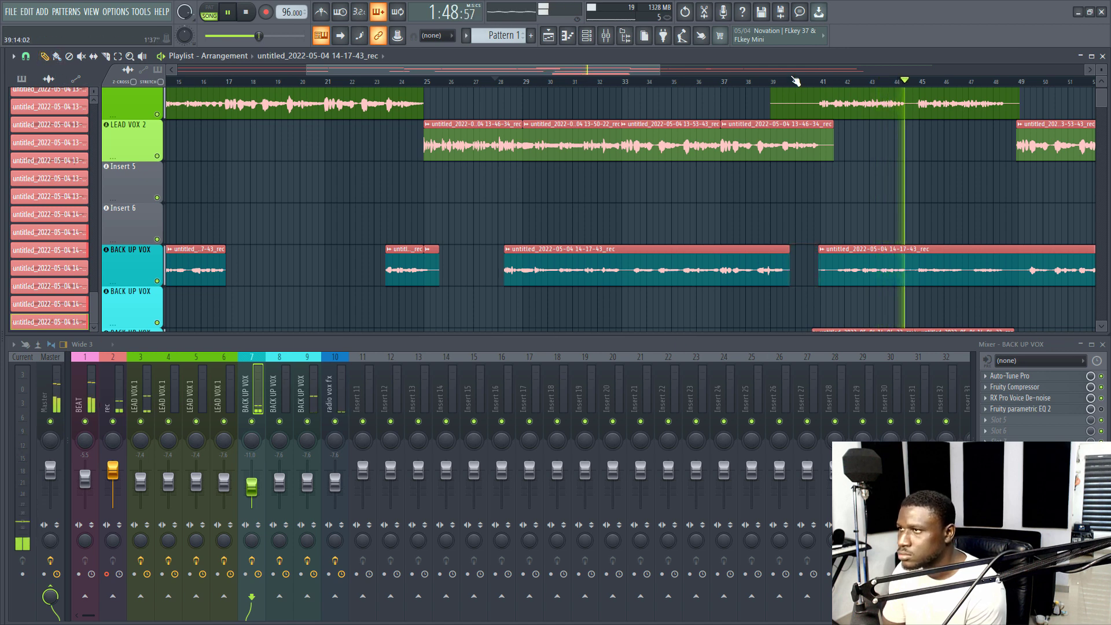
Slice the remaining backup vocal clip at bar 49 and delete the piece from just before bar 41 to that cut.
scroll(791, 75, "right", 2)
scroll(788, 84, "down", 3)
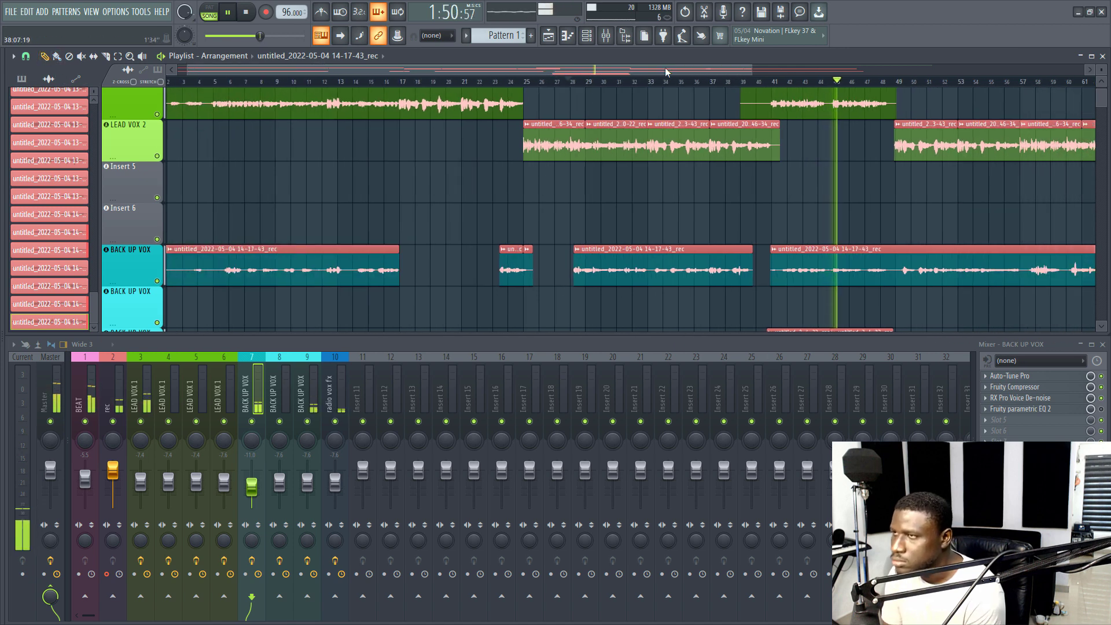
scroll(599, 79, "right", 5)
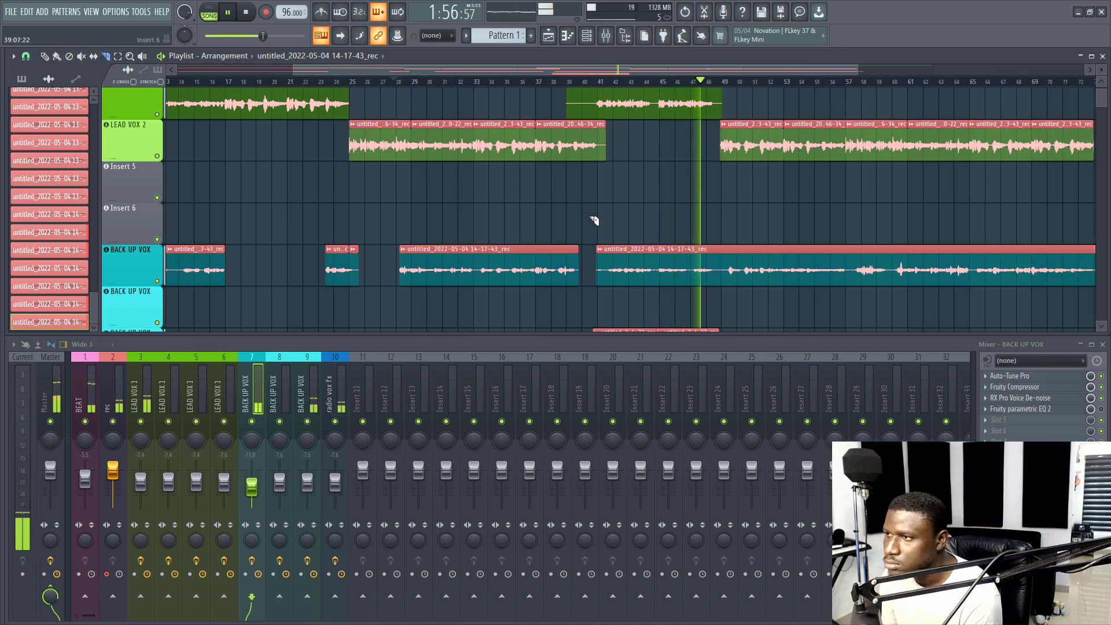
left_click(722, 270)
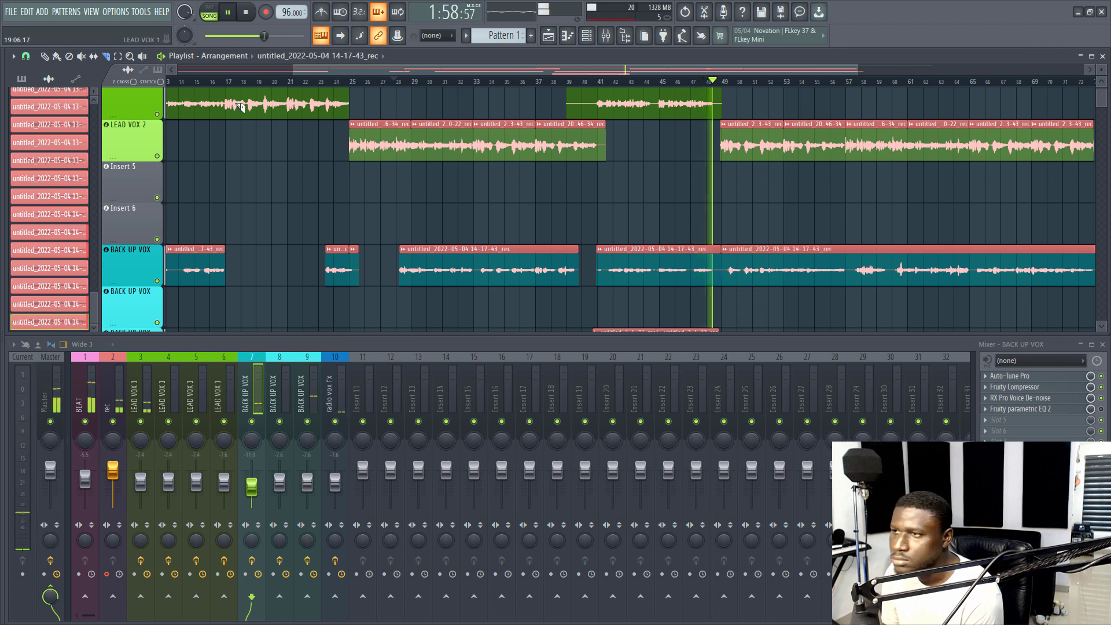
right_click(653, 266)
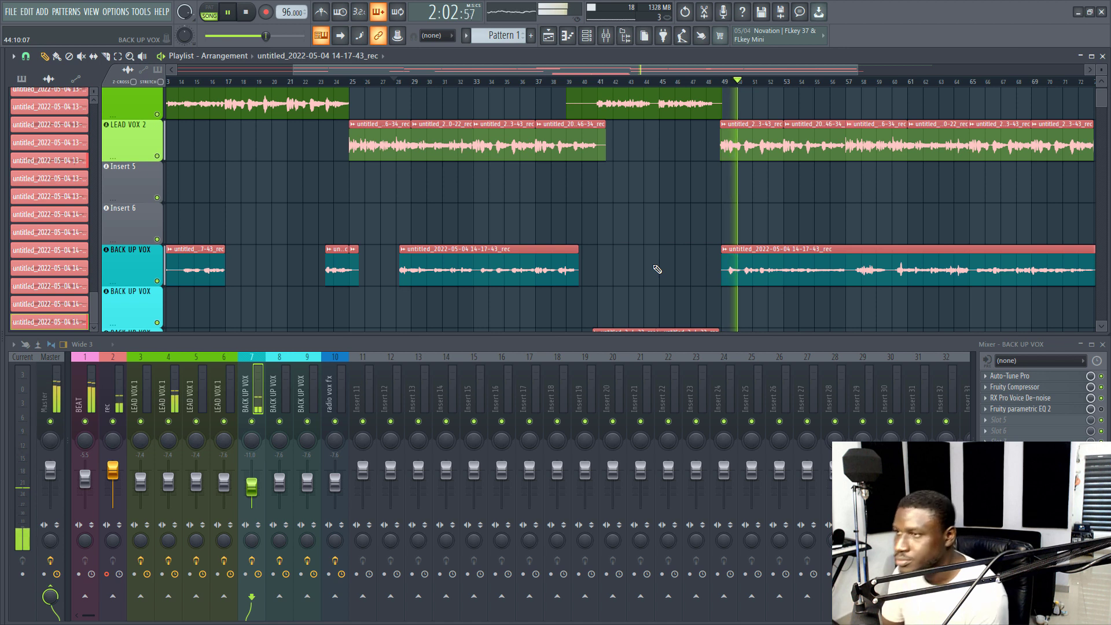
Trim the start of the last backup vocal clip to bar 57, and then further to between bars 59 and 60.
scroll(722, 79, "right", 3)
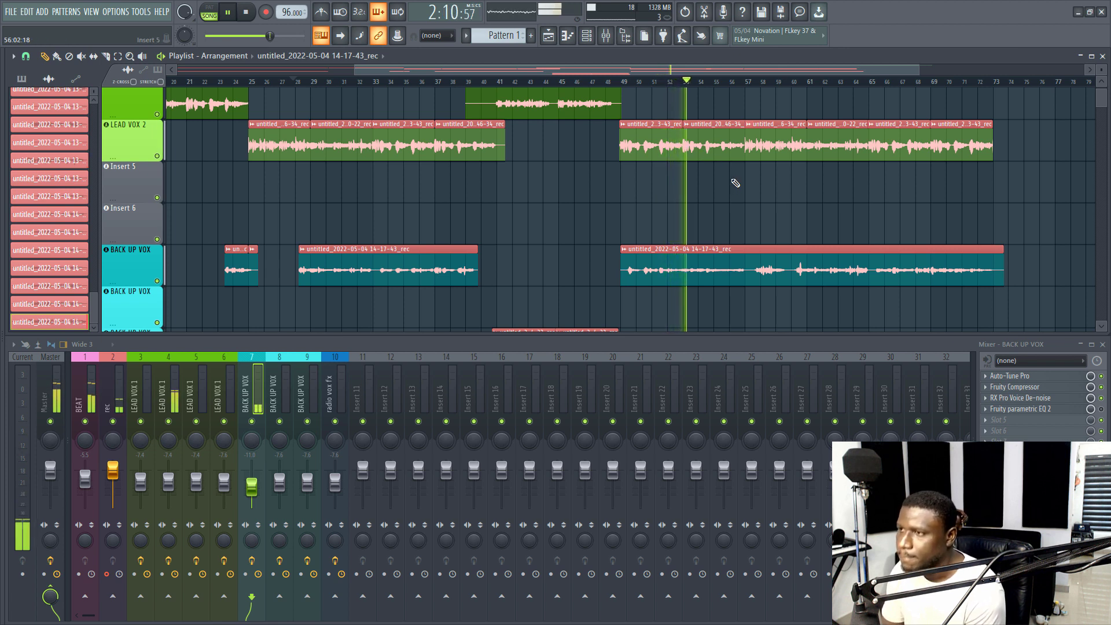
double_click(690, 278)
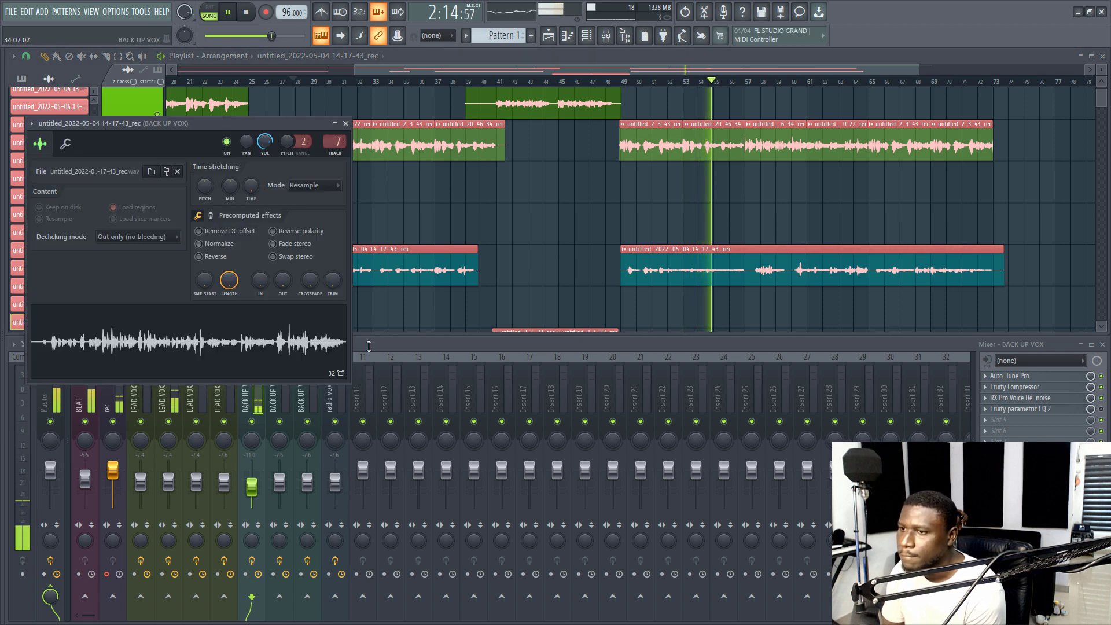
left_click_drag(620, 272, 747, 269)
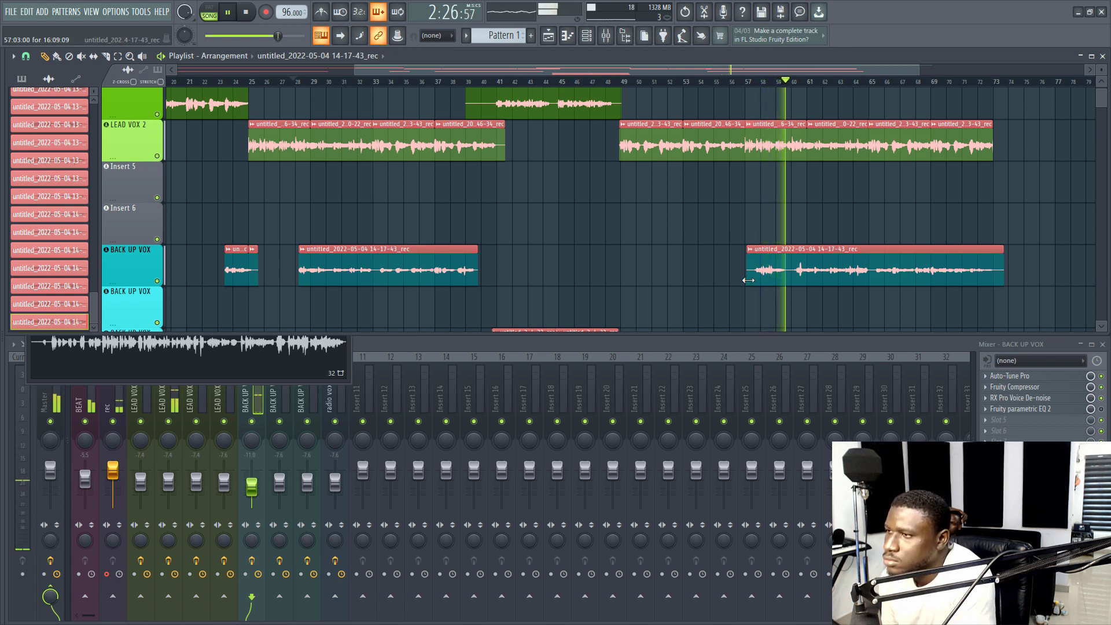
left_click_drag(748, 280, 788, 280)
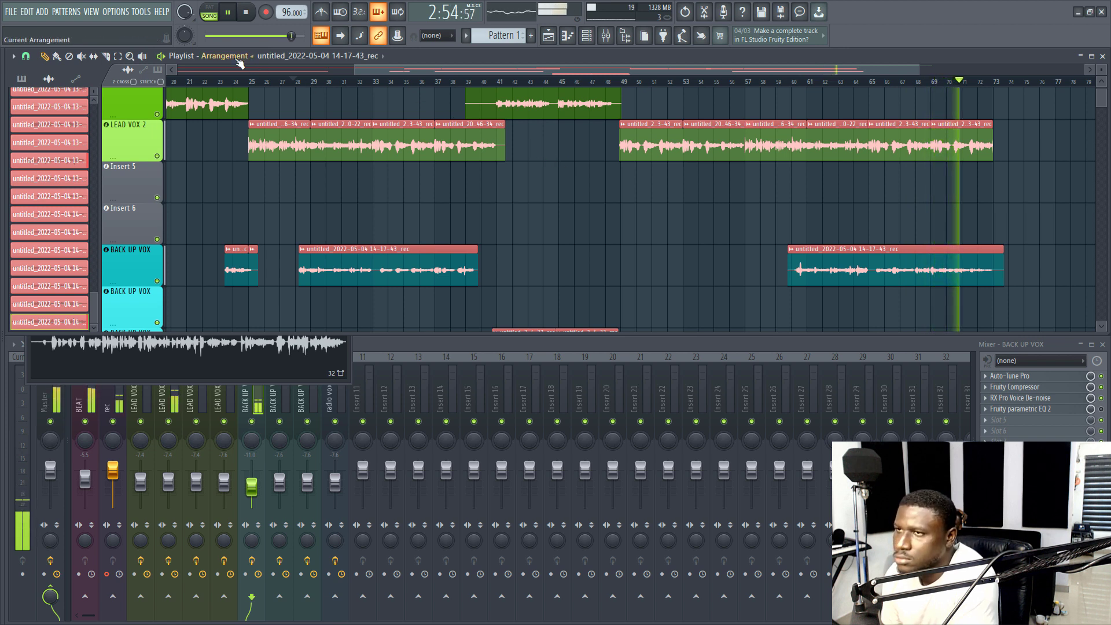
Return to the first verse and replay it from shortly before bar 5 to check how the backup vocal supports LEAD VOX 1.
left_click_drag(217, 71, 216, 81)
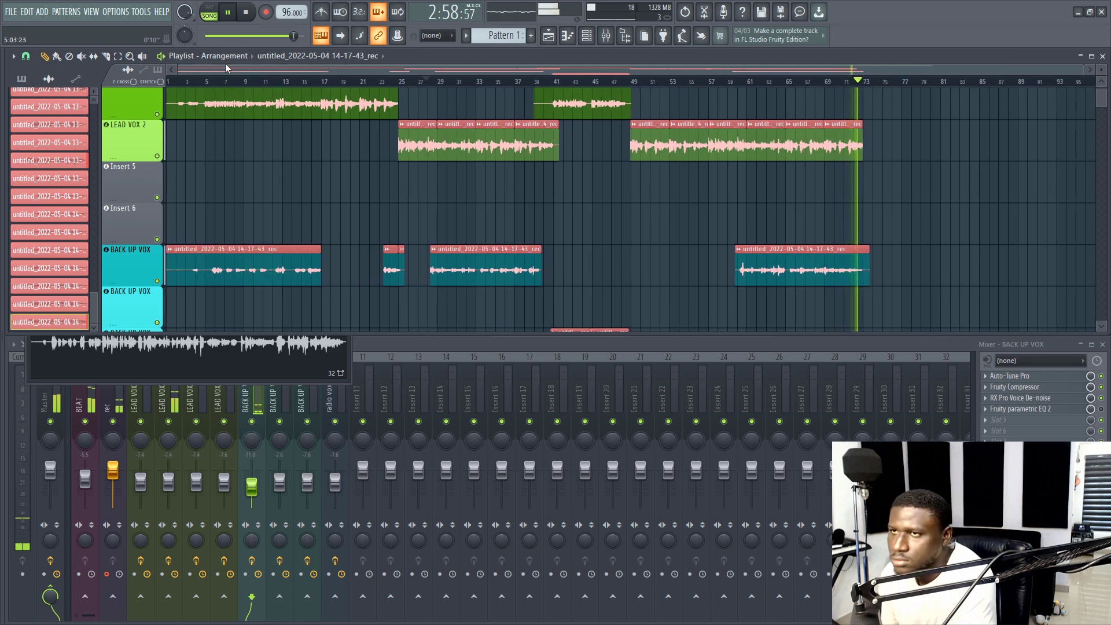
scroll(492, 284, "up", 2)
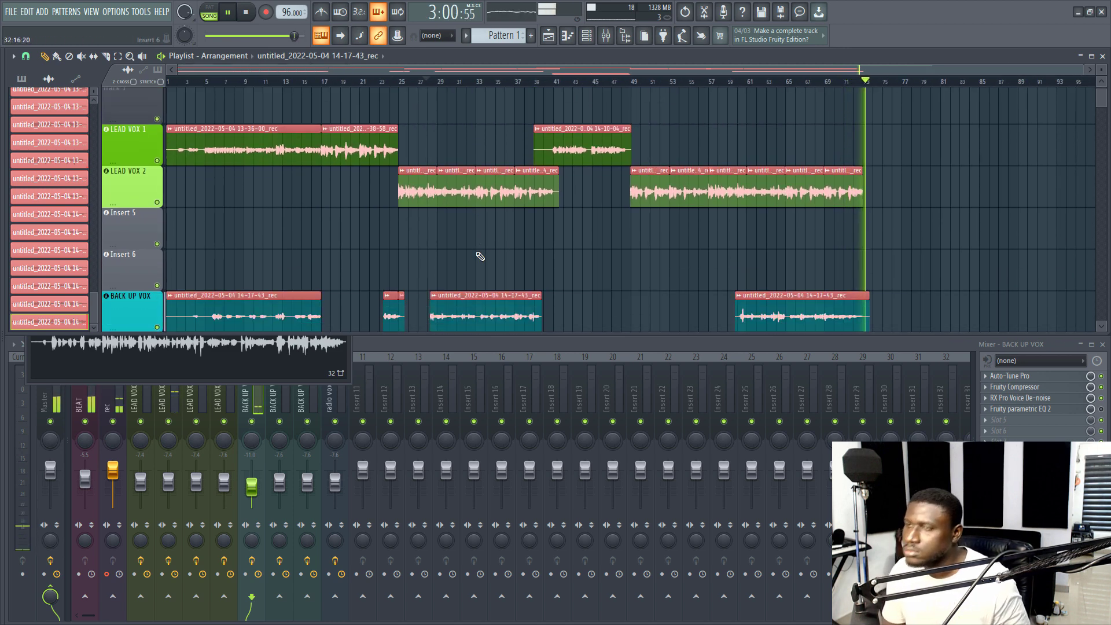
key("space")
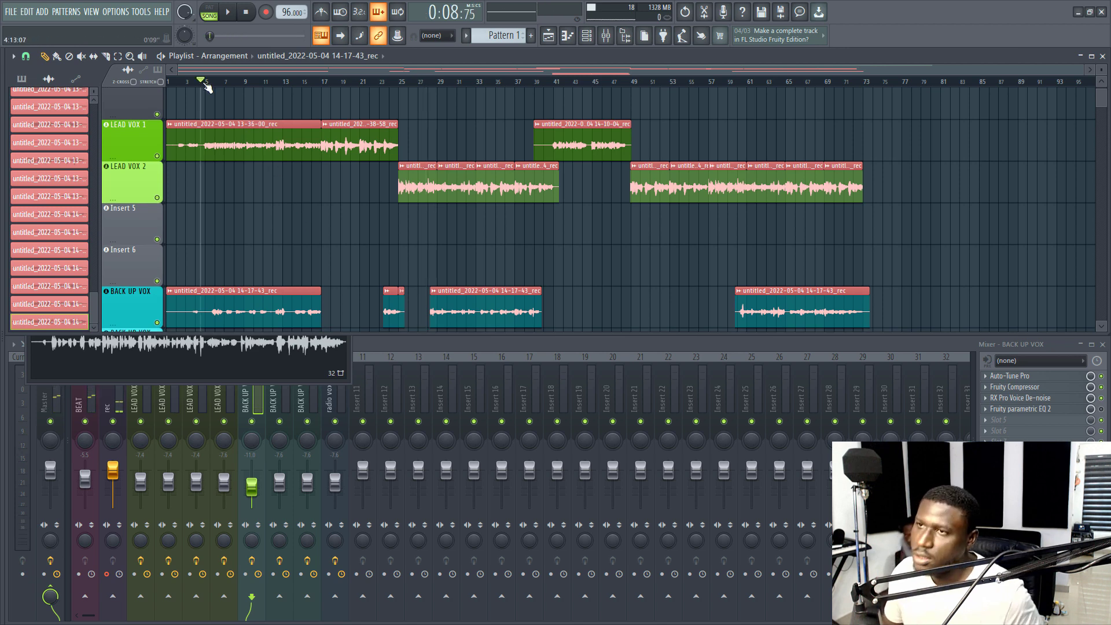
left_click_drag(207, 87, 202, 75)
key("space")
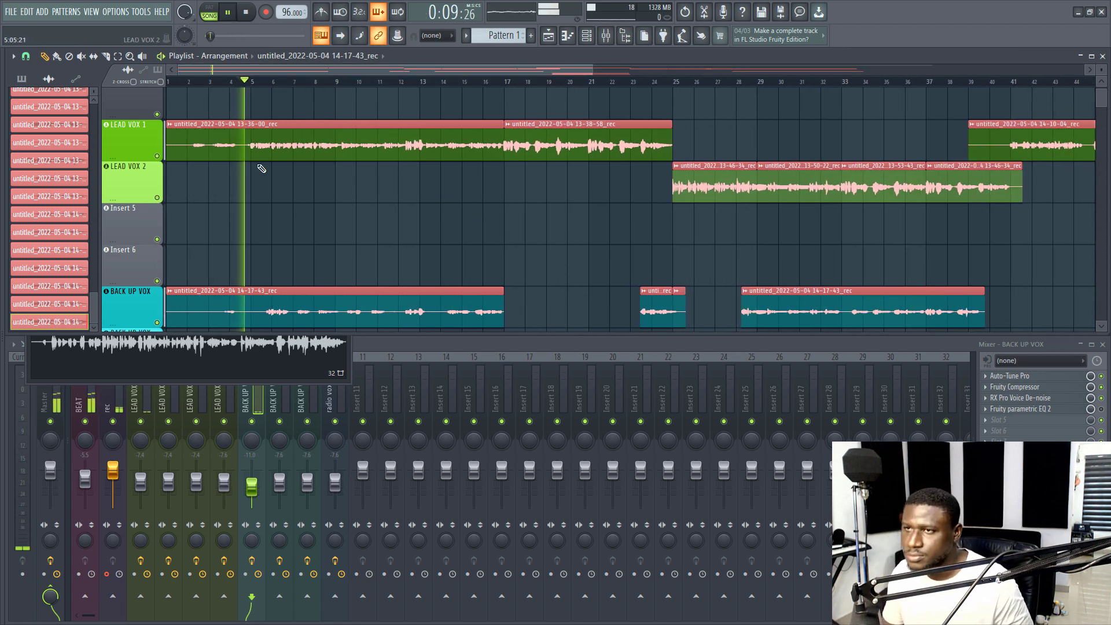
scroll(289, 191, "down", 2)
scroll(297, 203, "up", 3)
scroll(300, 204, "down", 2)
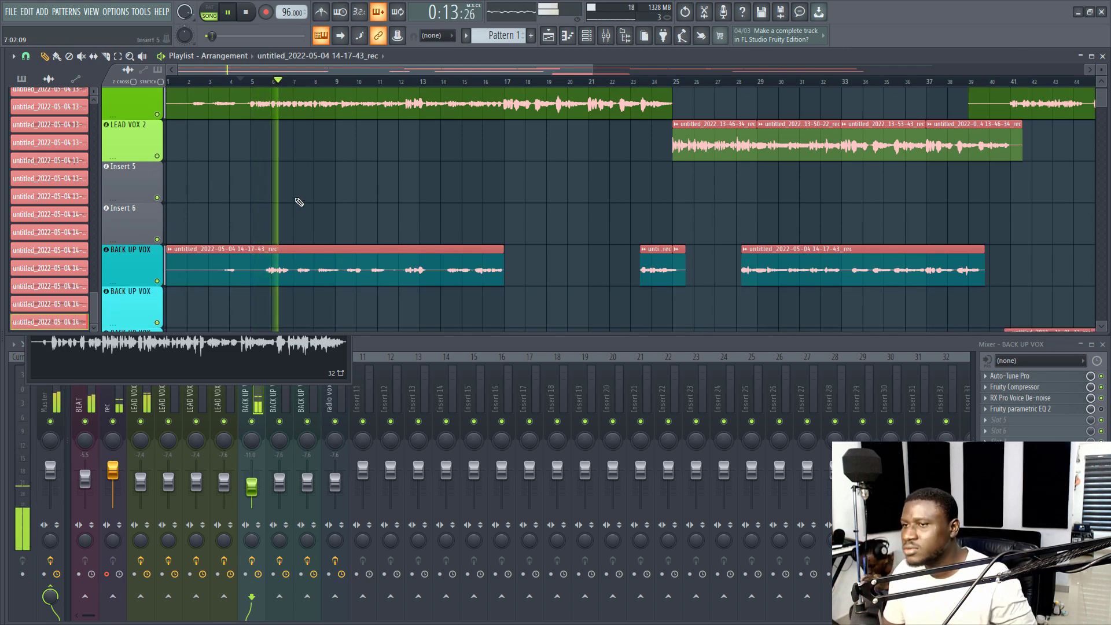
left_click(269, 86)
scroll(269, 85, "up", 5)
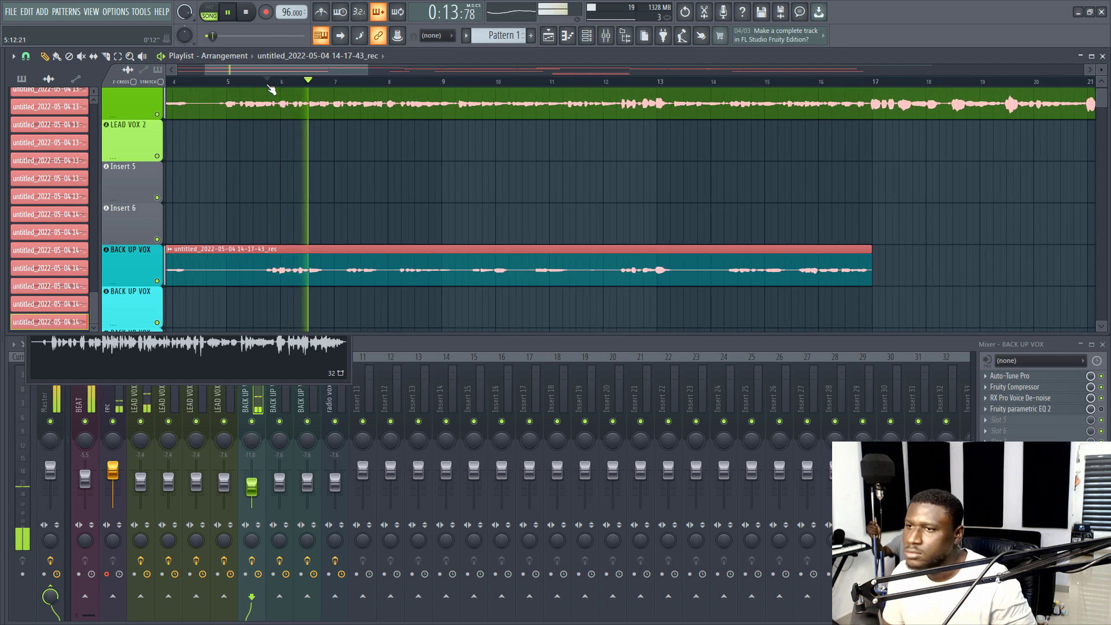
key("space")
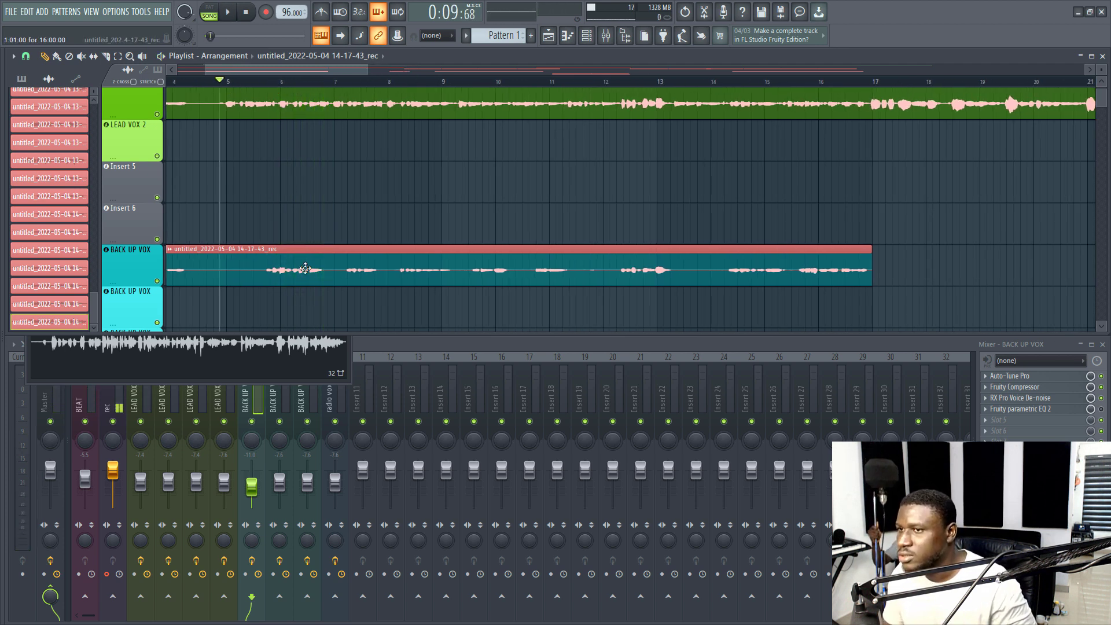
Slice the first backup vocal clip at bar 9, step 7, and trim the start of the following piece to about mid-bar 10.
scroll(305, 255, "down", 2)
scroll(304, 243, "up", 1)
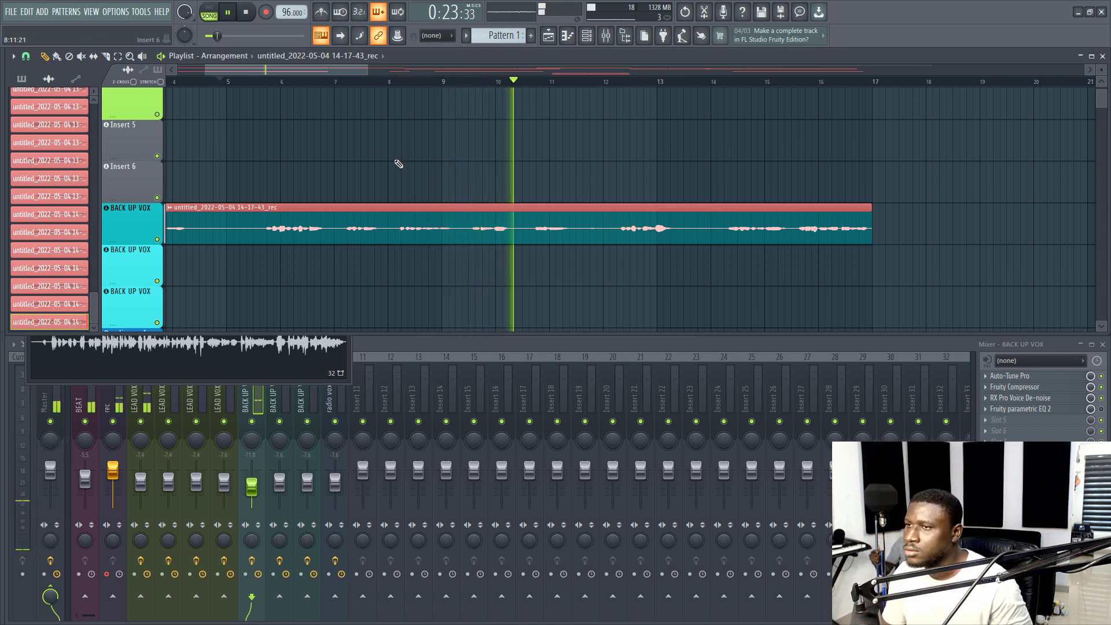
key("space")
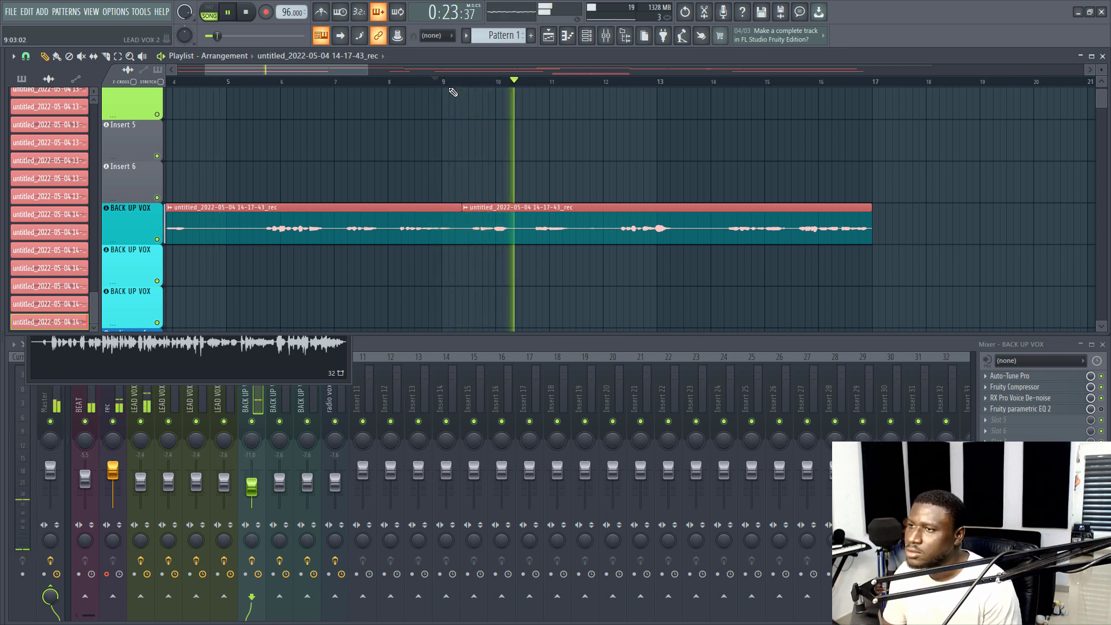
key("space")
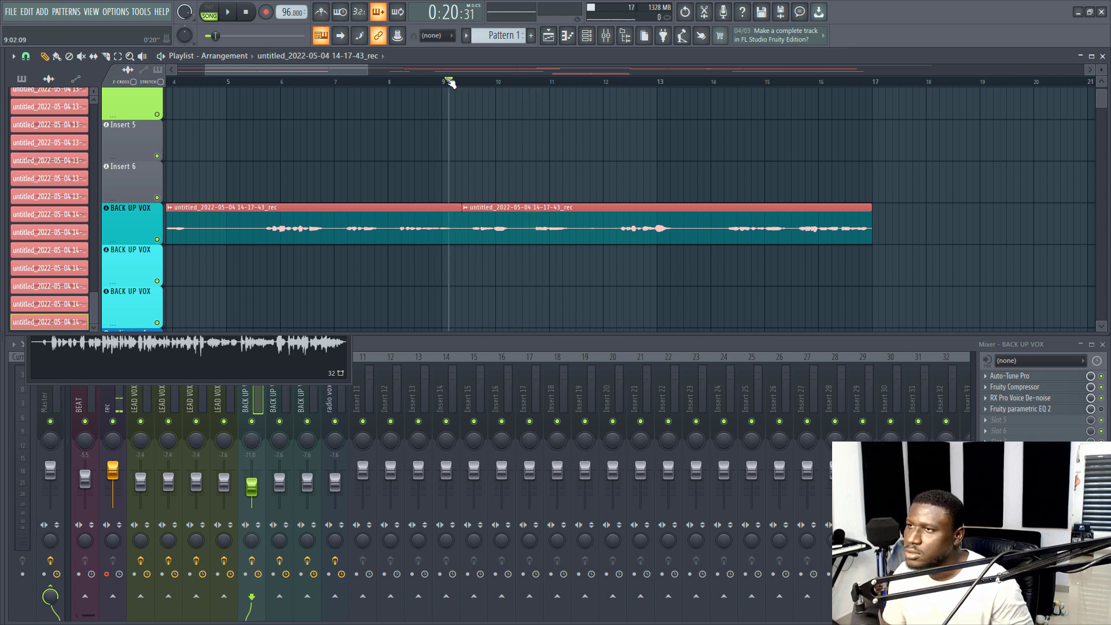
key("space")
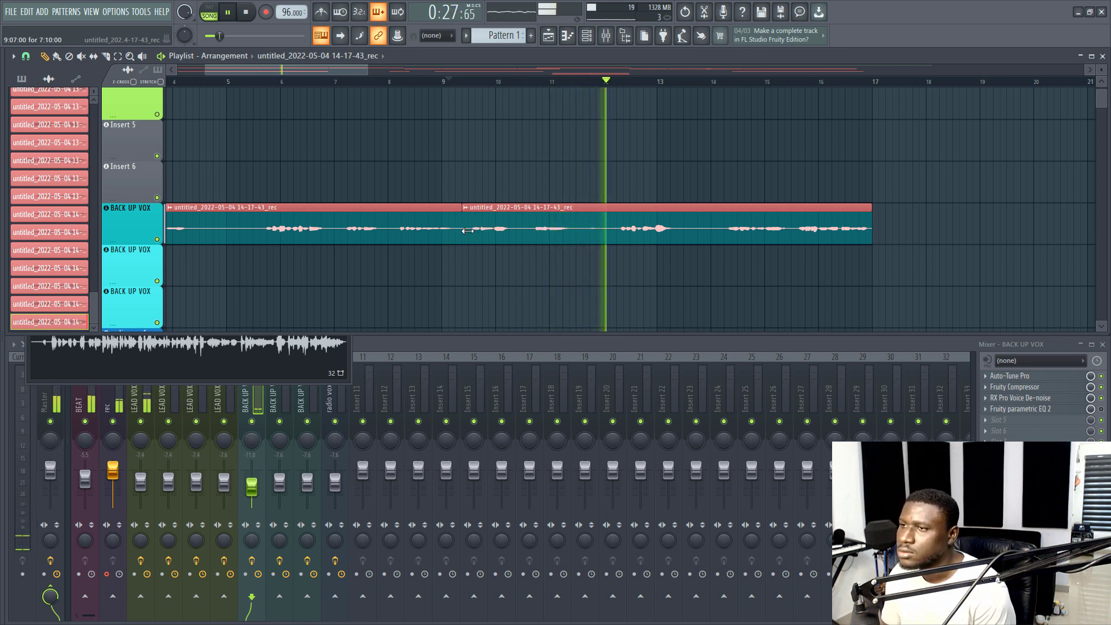
left_click_drag(462, 237, 524, 239)
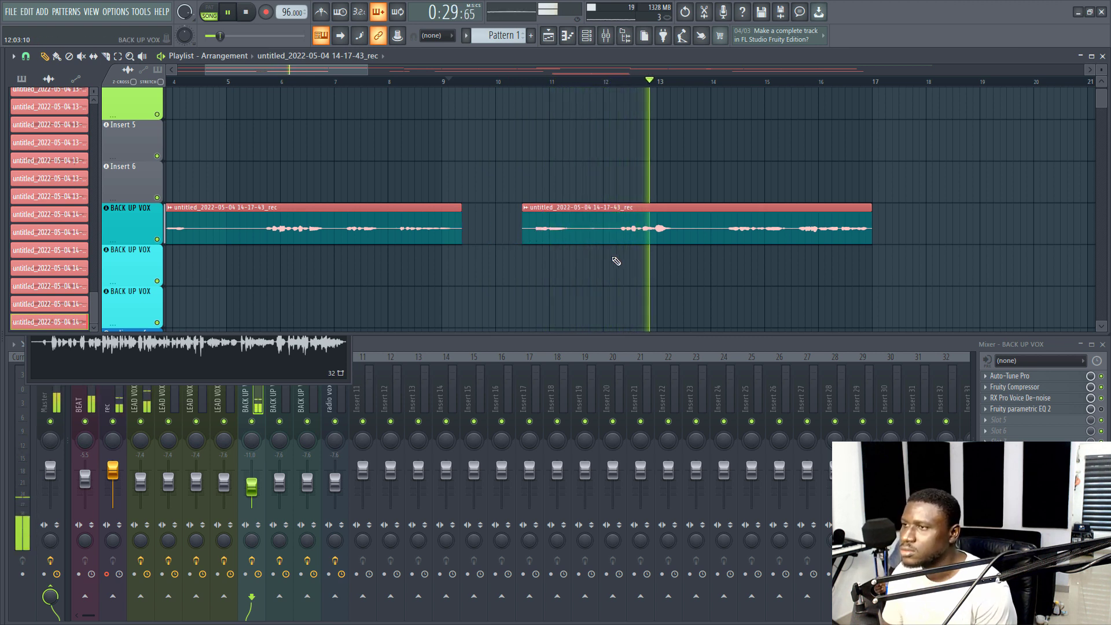
Replay the backup vocal from about the middle of bar 12.
scroll(618, 75, "right", 2)
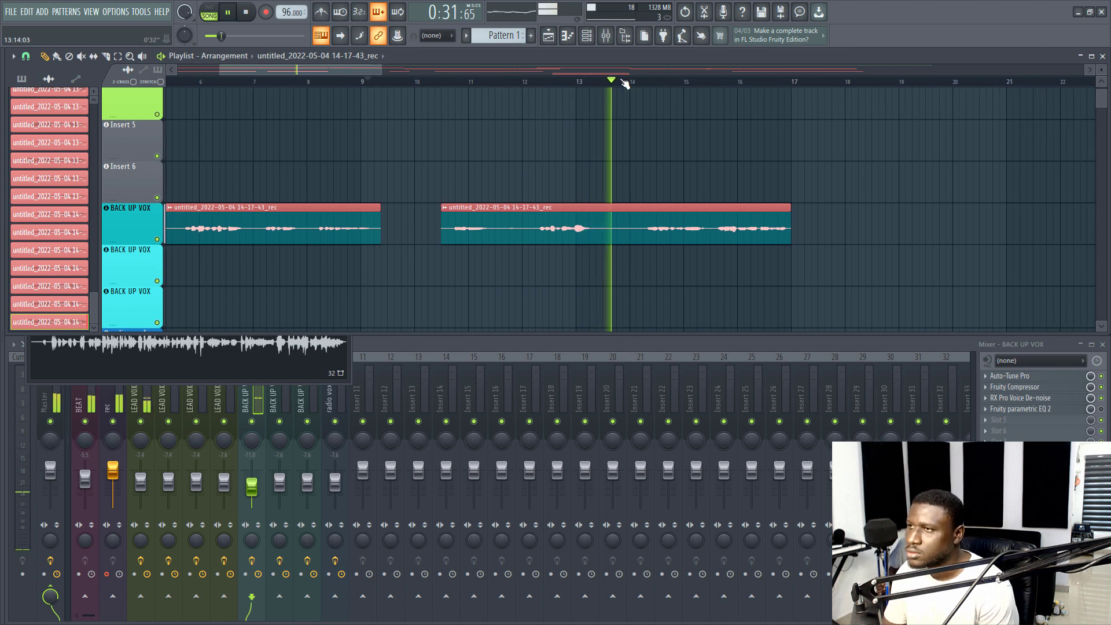
scroll(620, 82, "down", 2)
scroll(624, 83, "down", 1)
left_click(564, 82)
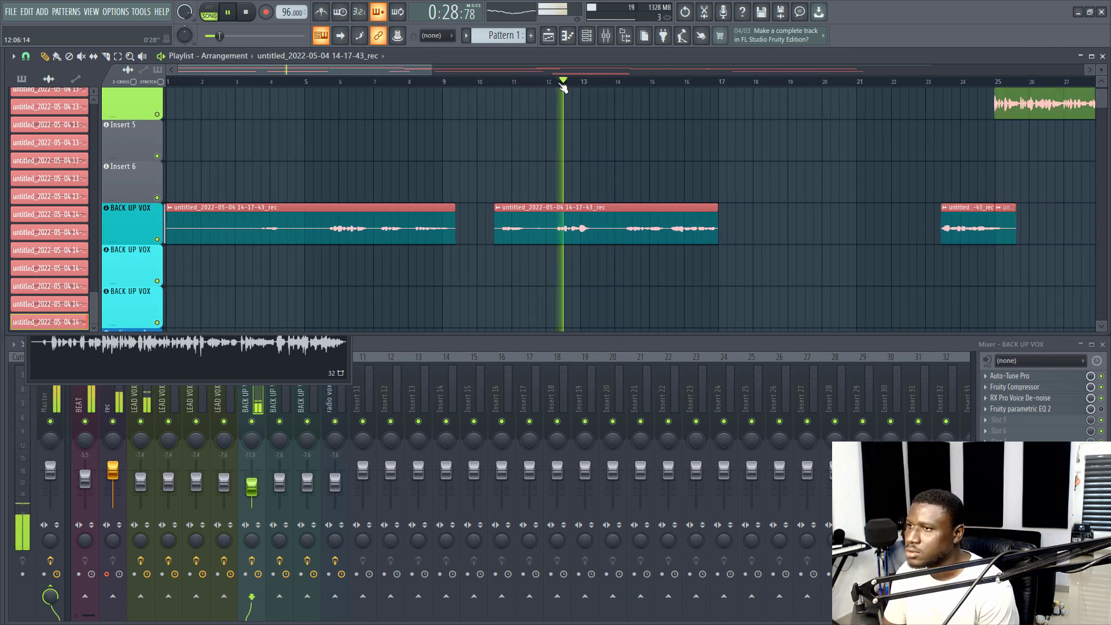
Listen to the second backup vocal clip against LEAD VOX 1 from mid-bar 12 to its end near bar 17.
scroll(563, 87, "up", 1)
key("space")
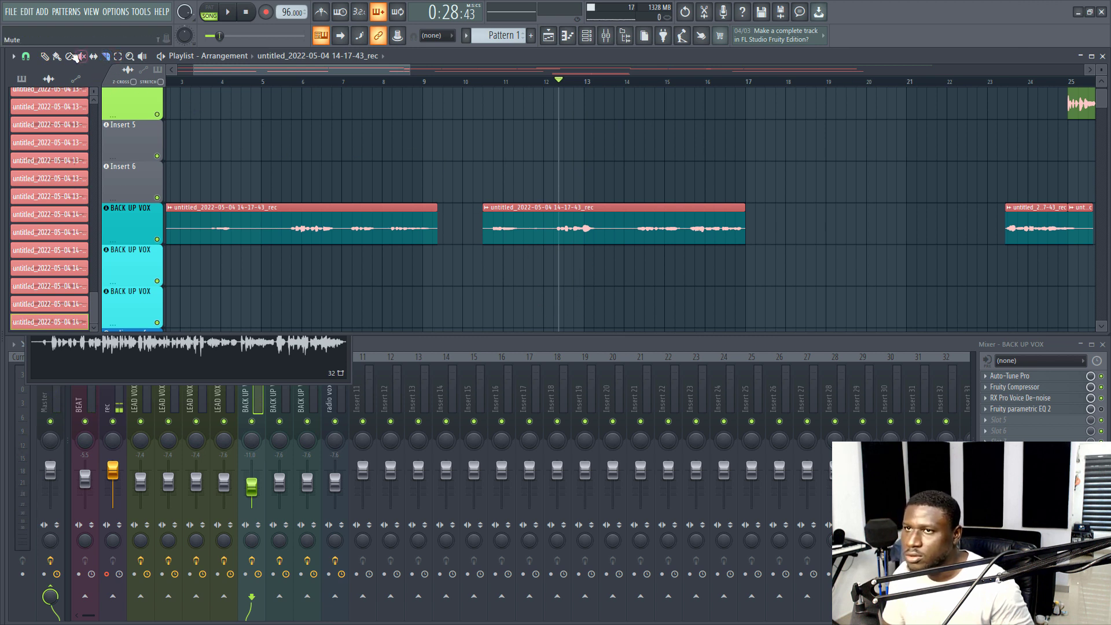
key("space")
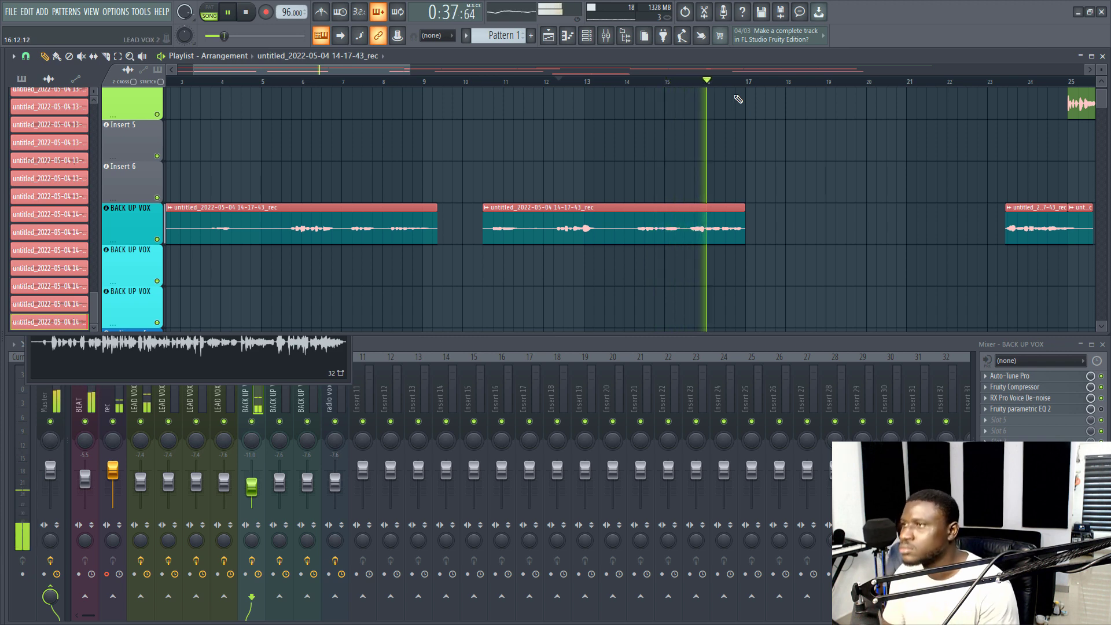
scroll(738, 91, "down", 1)
scroll(737, 91, "down", 2)
scroll(657, 210, "up", 2)
scroll(657, 210, "down", 1)
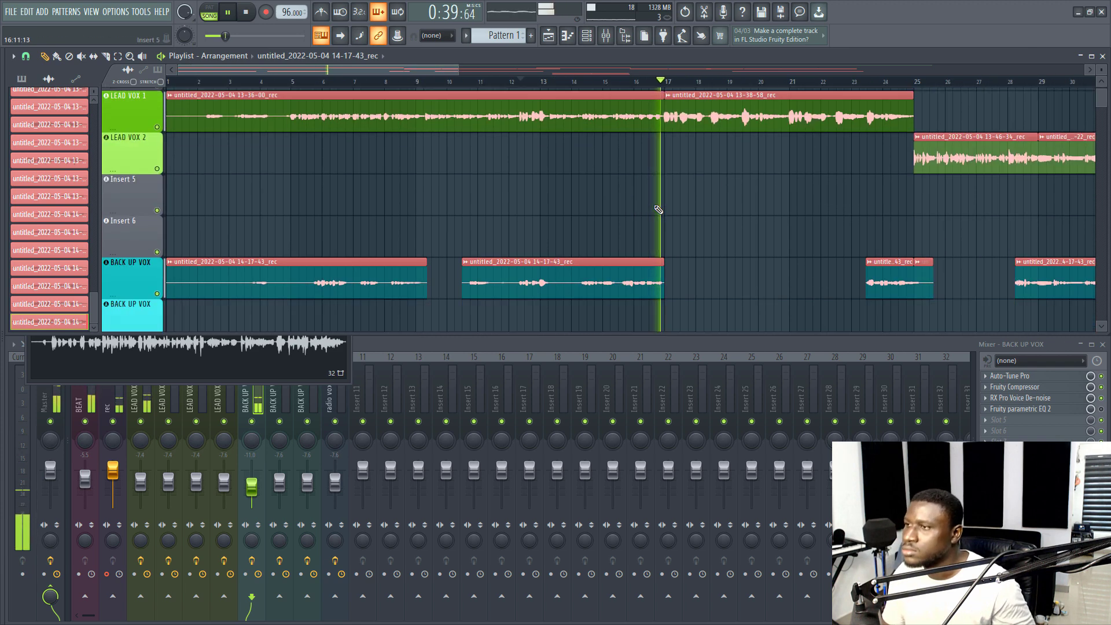
key("space")
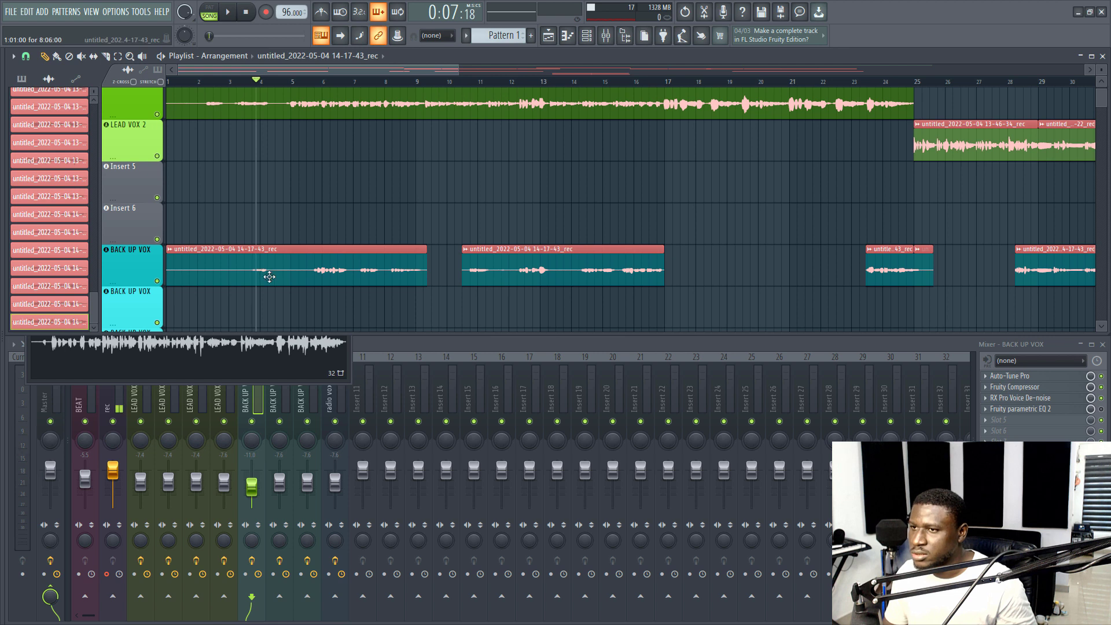
Replay the first backup vocal clip from shortly before bar 4 and skip ahead to about bar 8.
key("space")
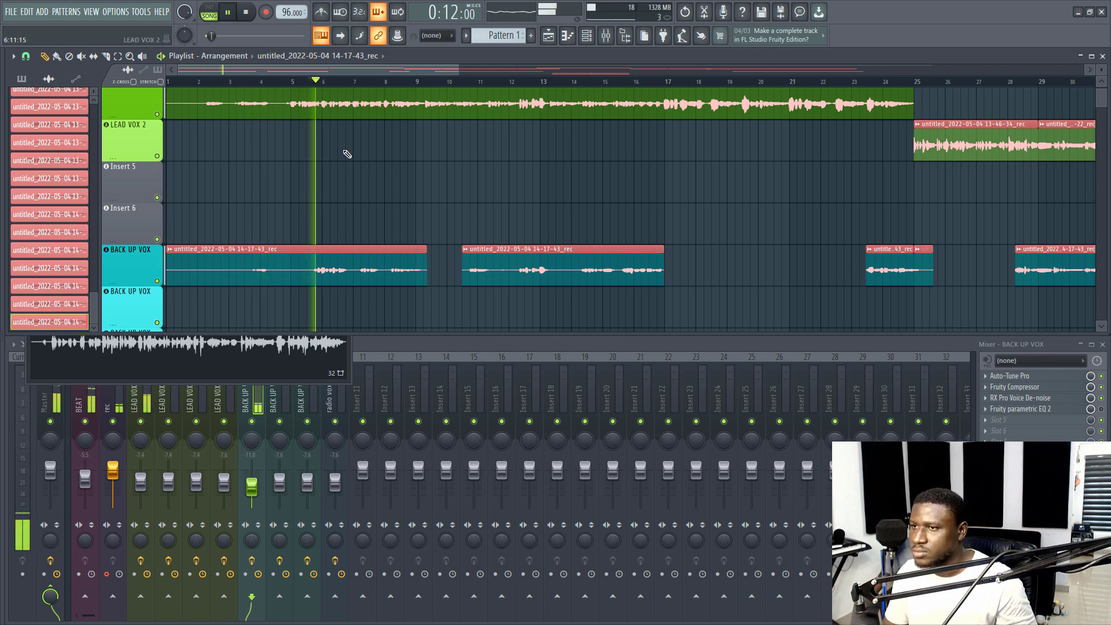
left_click(391, 81)
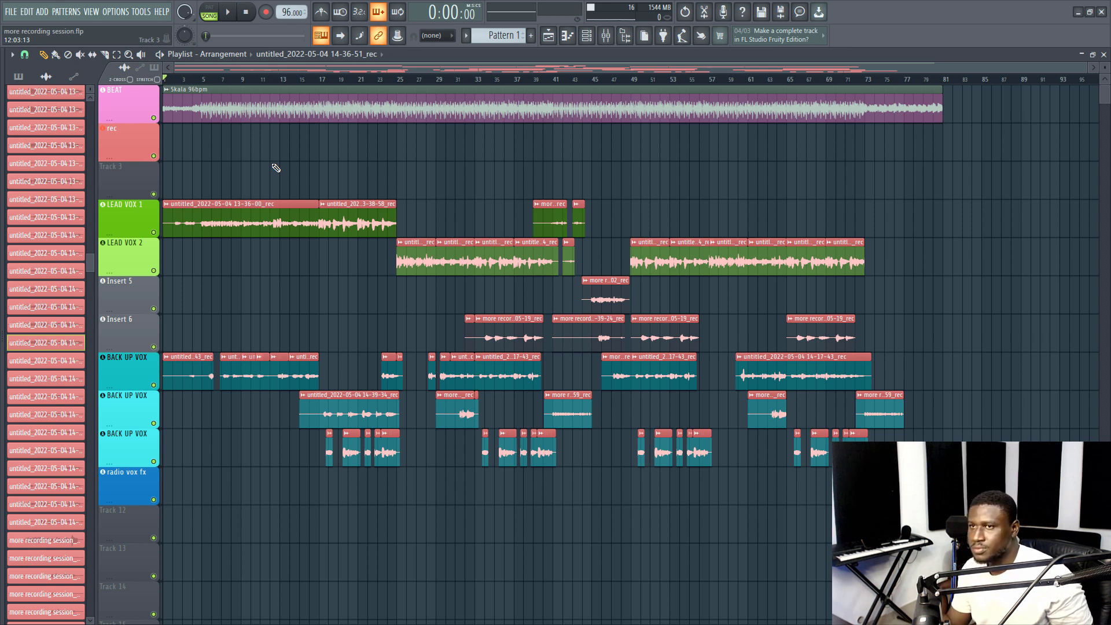
Play the full arrangement with all lead and backup vocal layers from the beginning of the song.
right_click(280, 176)
key("space")
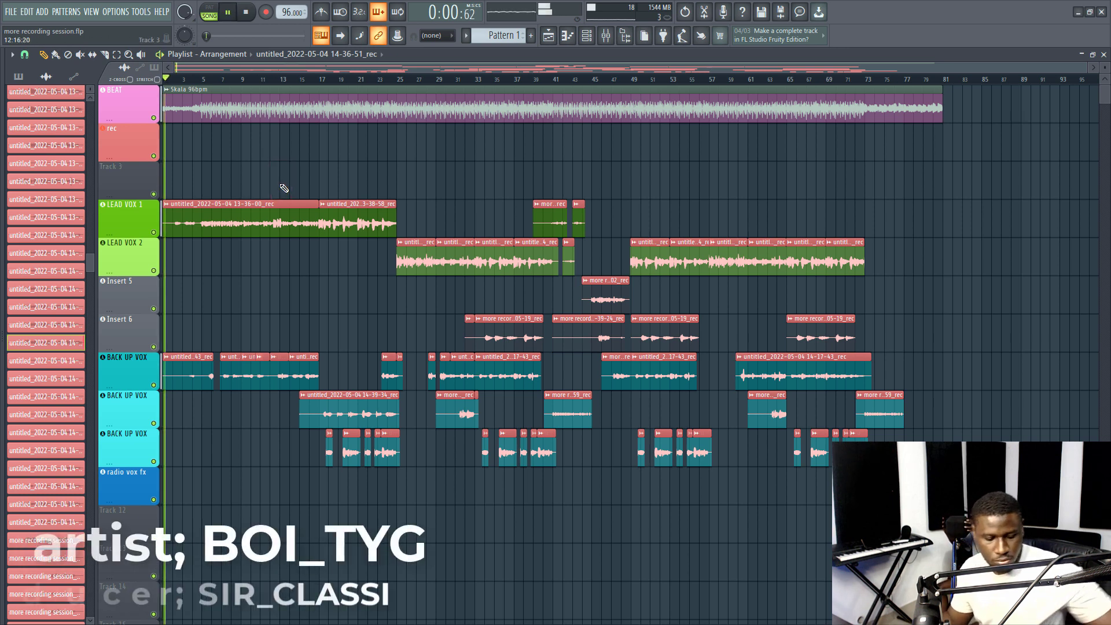